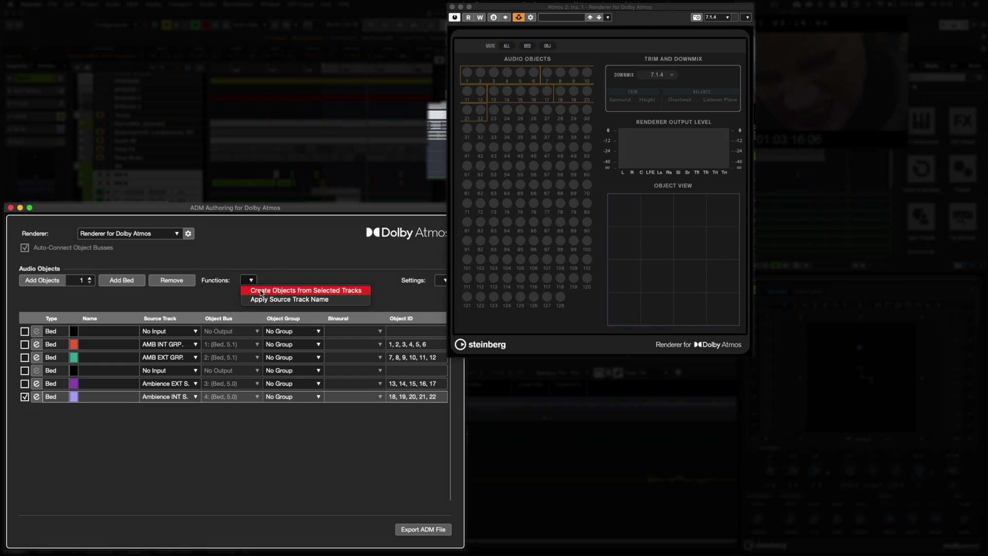
# Create Dolby Atmos objects from the selected tracks and export the mix as an ADM file.
pyautogui.click(306, 290)
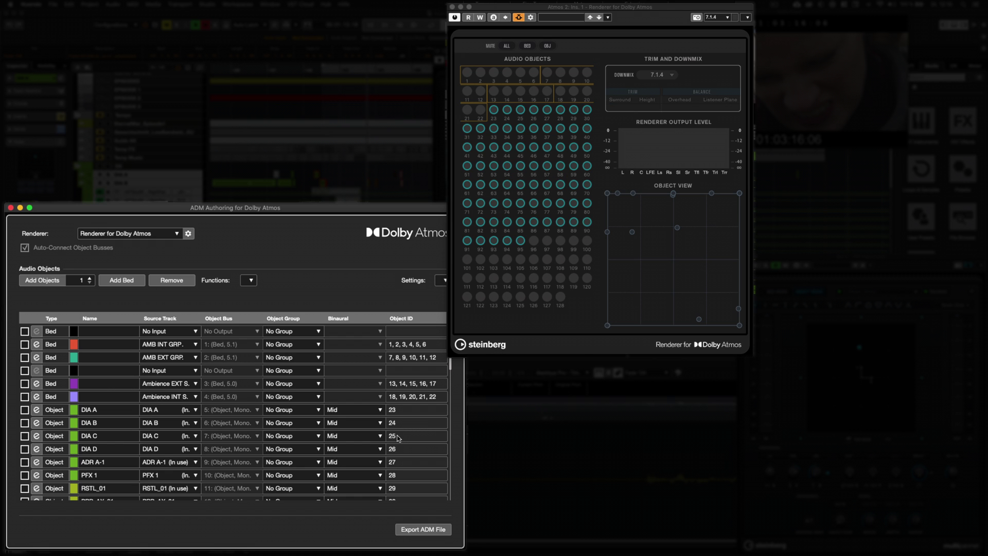
pyautogui.scroll(-10, 390, 438)
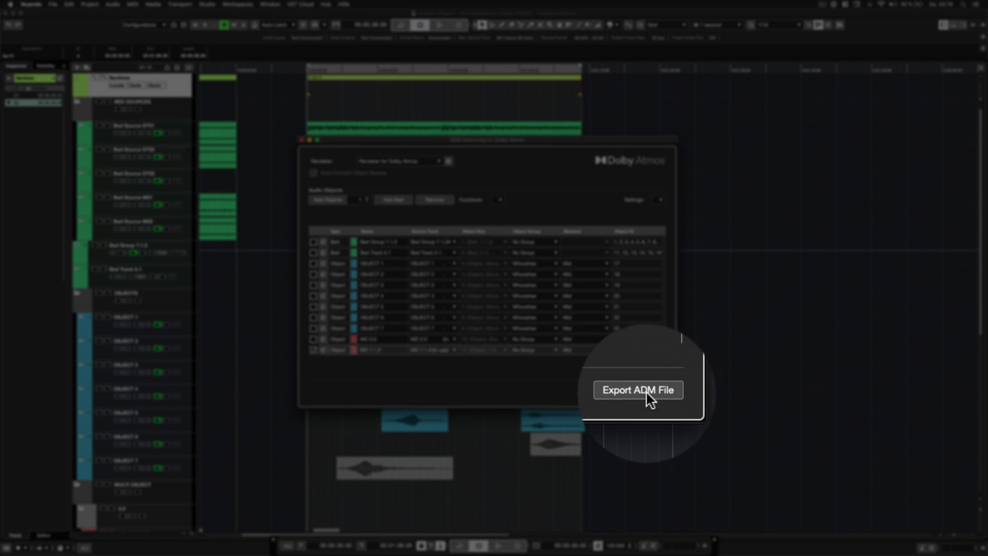
pyautogui.click(654, 393)
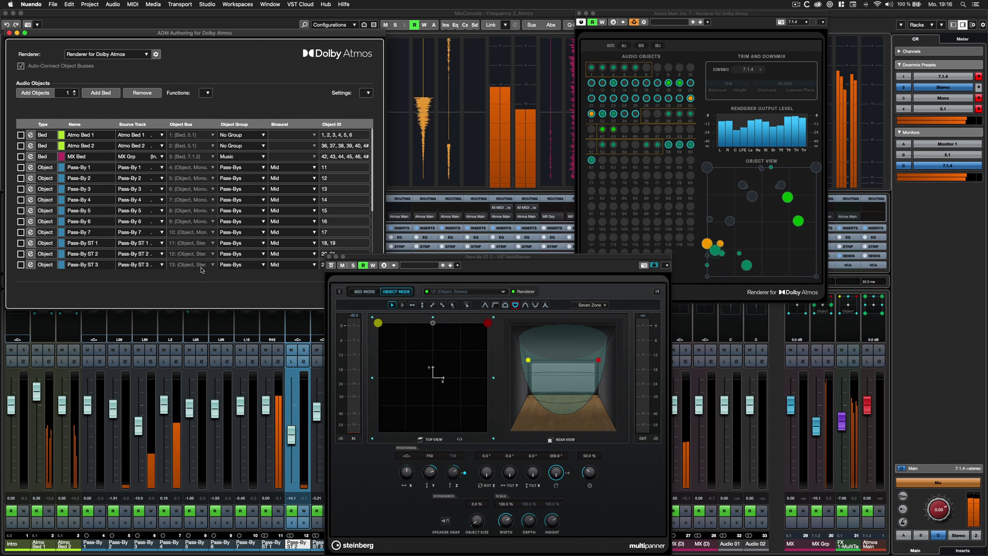
# Shrink the ADM Authoring window to reveal the mixer.
pyautogui.scroll(-2, 204, 255)
pyautogui.scroll(2, 204, 255)
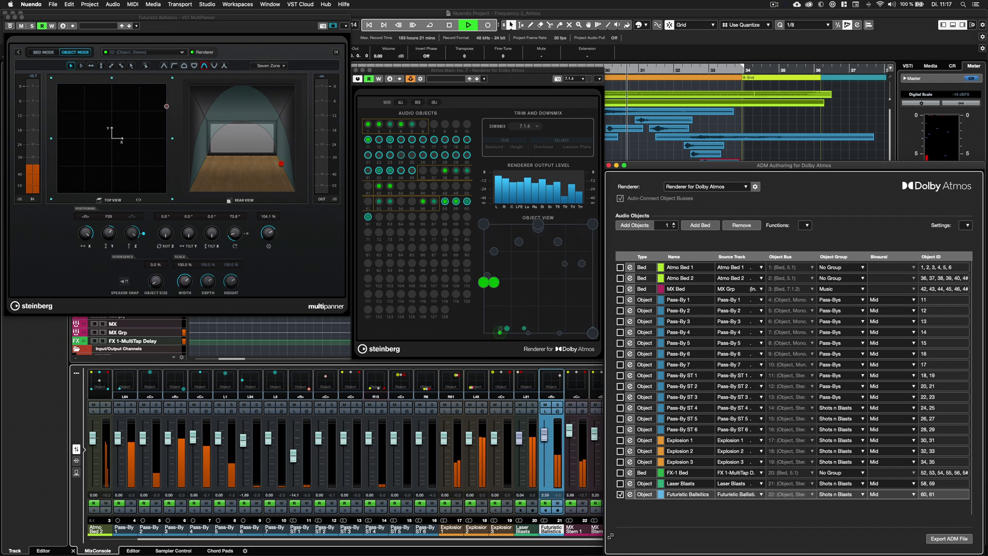
pyautogui.moveTo(611, 535); pyautogui.dragTo(612, 370)
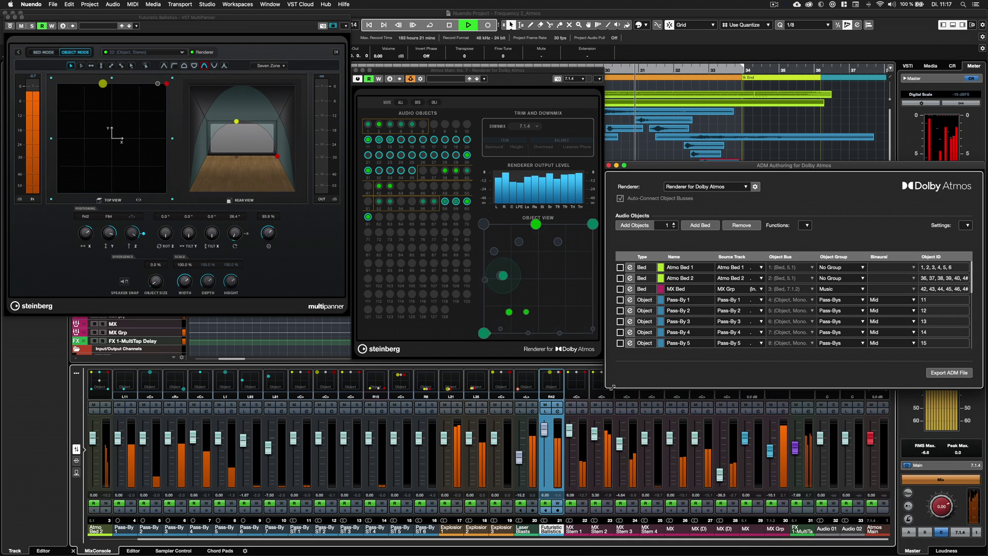
pyautogui.scroll(-5, 677, 321)
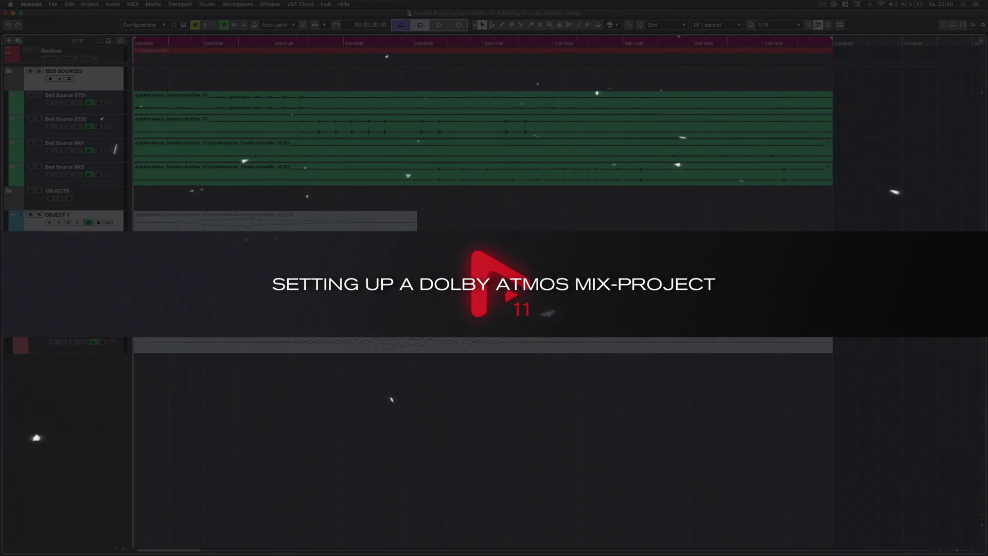
# Set the project sample rate to 48 kHz in Project Setup.
pyautogui.hotkey('shift', 's')
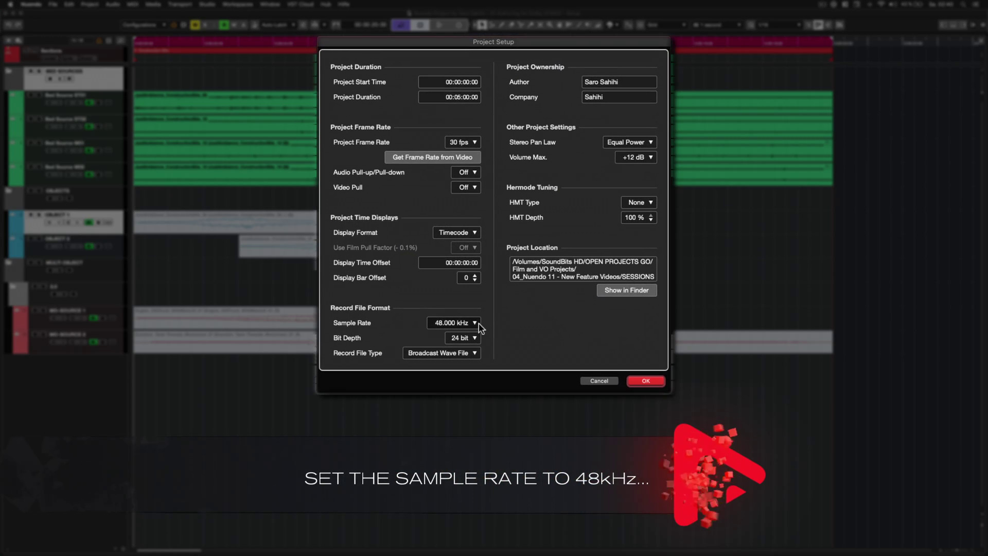
pyautogui.click(478, 324)
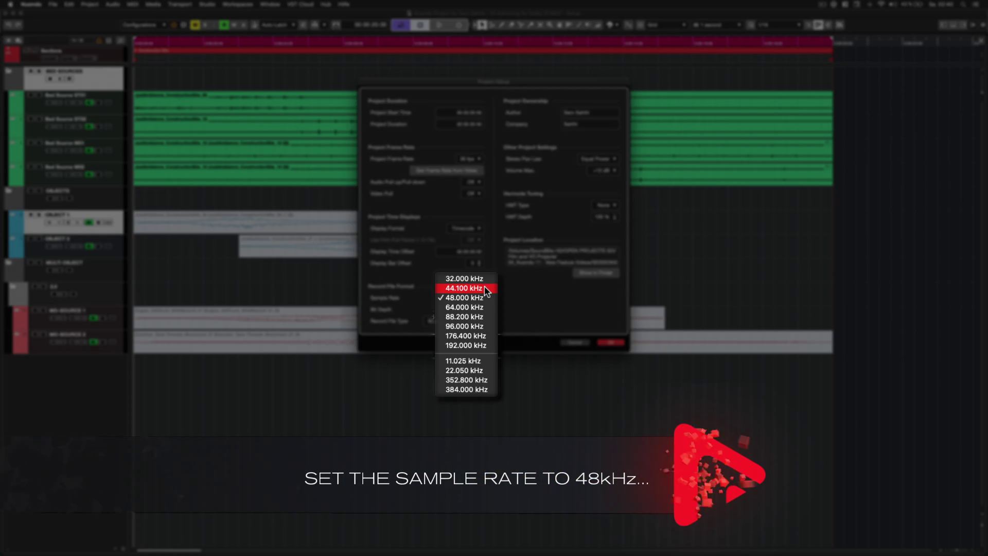
pyautogui.click(486, 298)
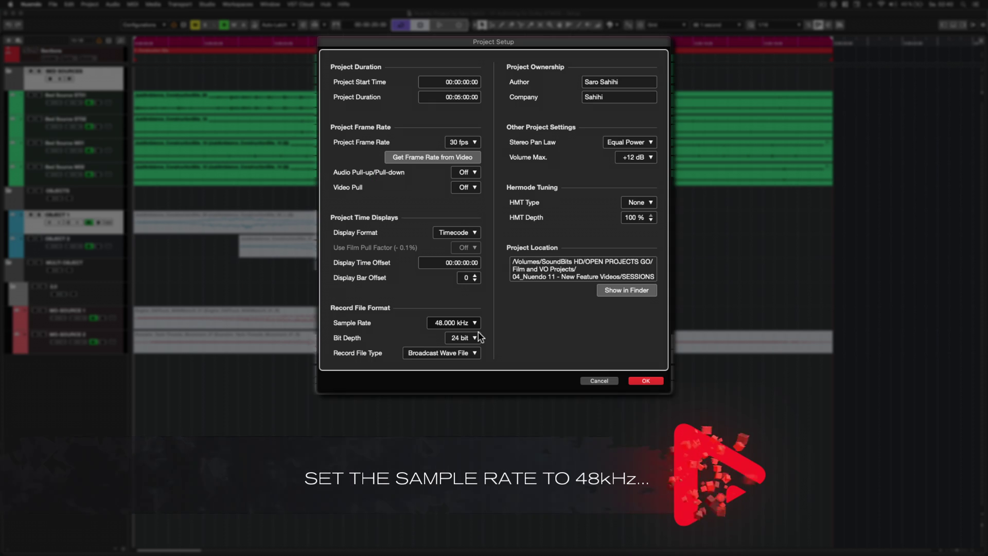
pyautogui.click(631, 380)
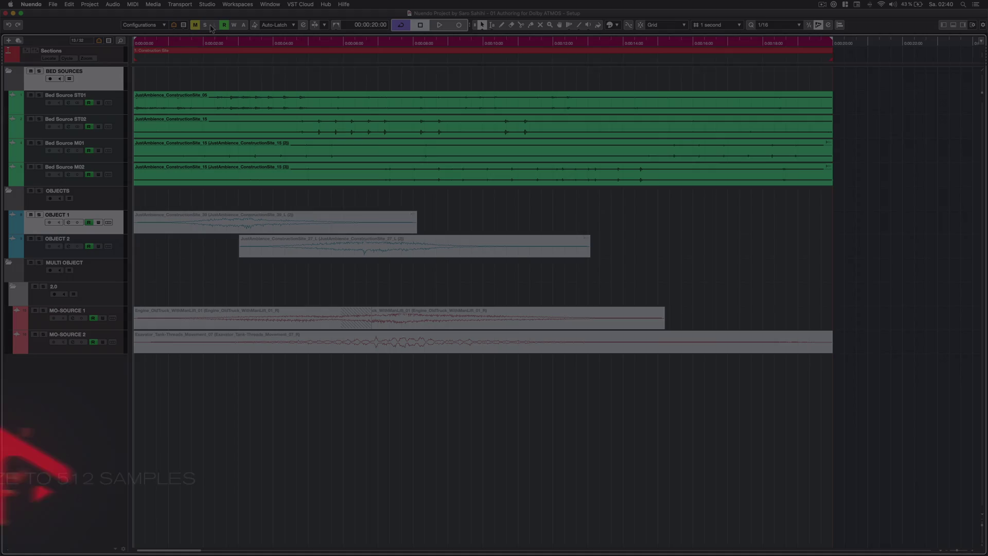
# Set the audio interface buffer size to 512 samples in Studio Setup.
pyautogui.click(209, 5)
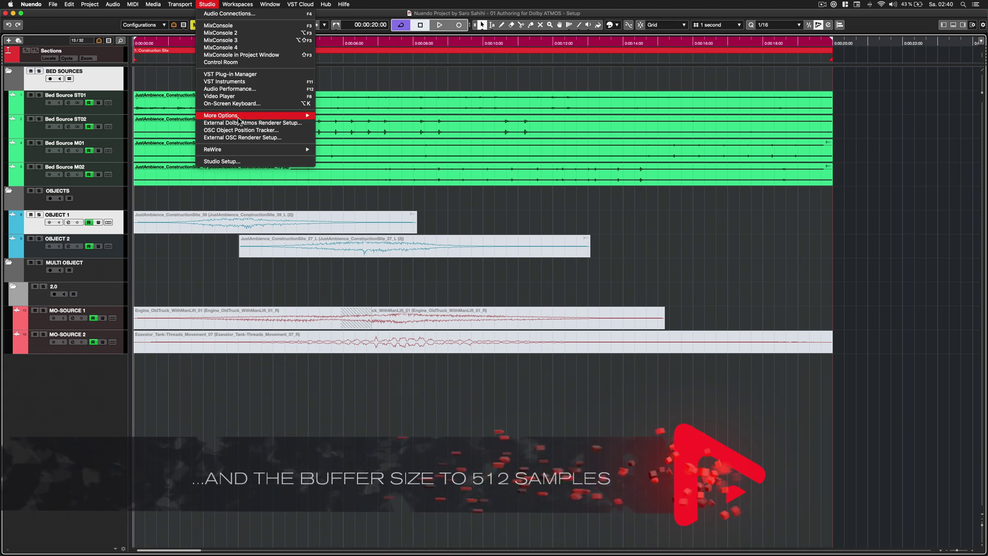
pyautogui.click(222, 161)
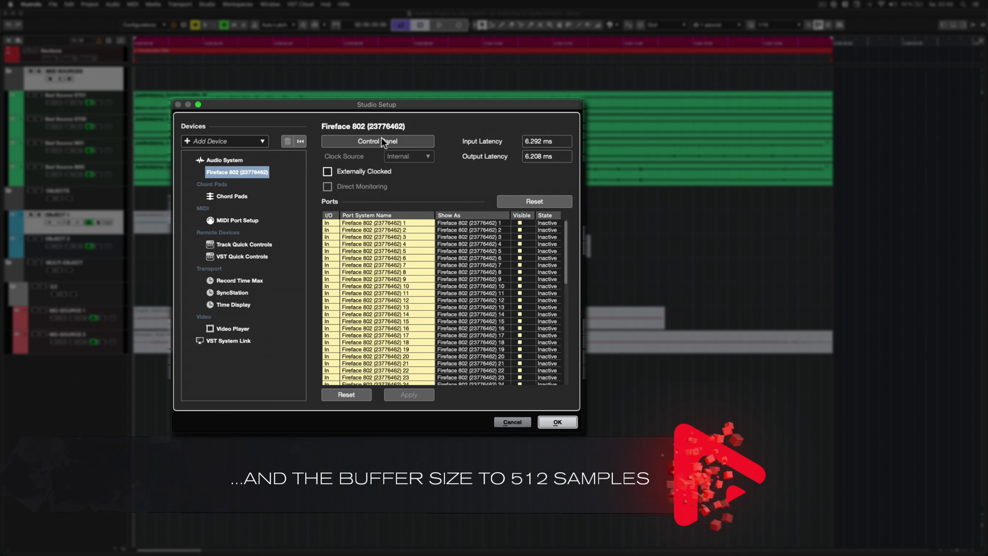
pyautogui.click(384, 141)
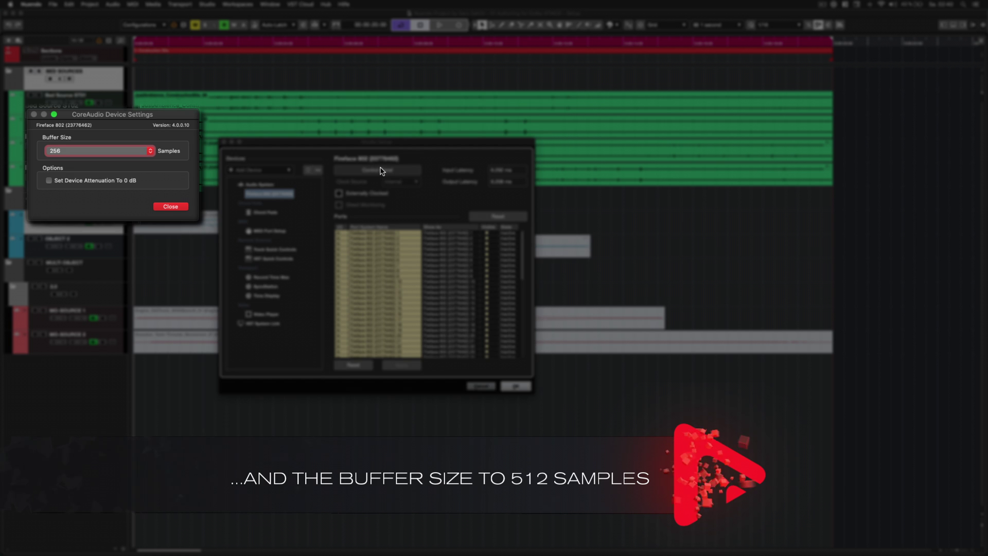
pyautogui.click(137, 149)
pyautogui.click(135, 166)
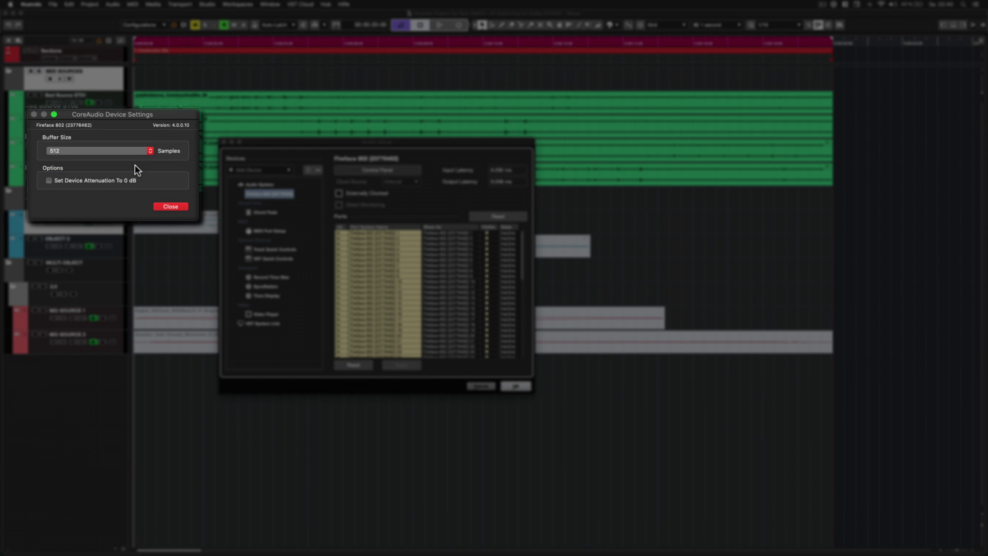
pyautogui.click(158, 204)
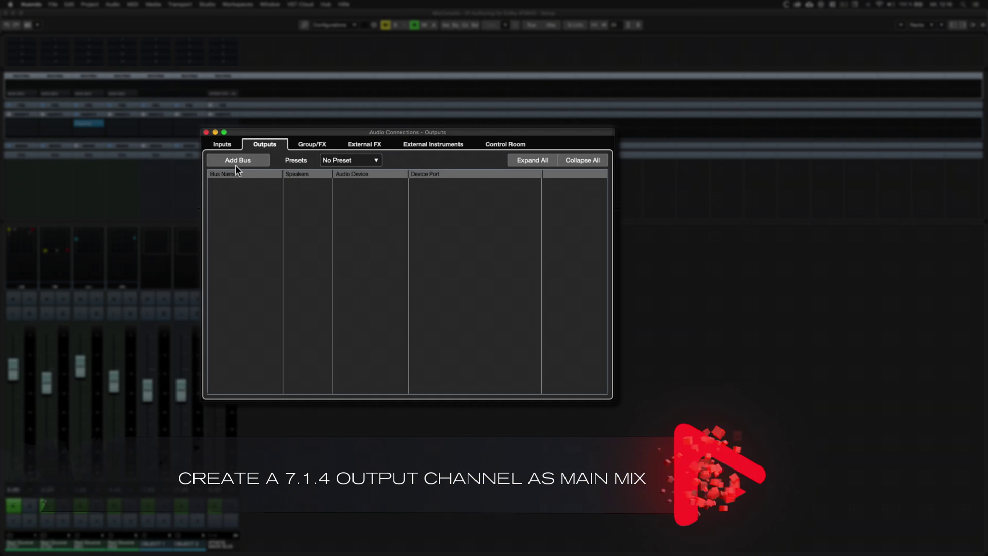
# Add a 7.1.4 output bus named Main Out.
pyautogui.click(235, 164)
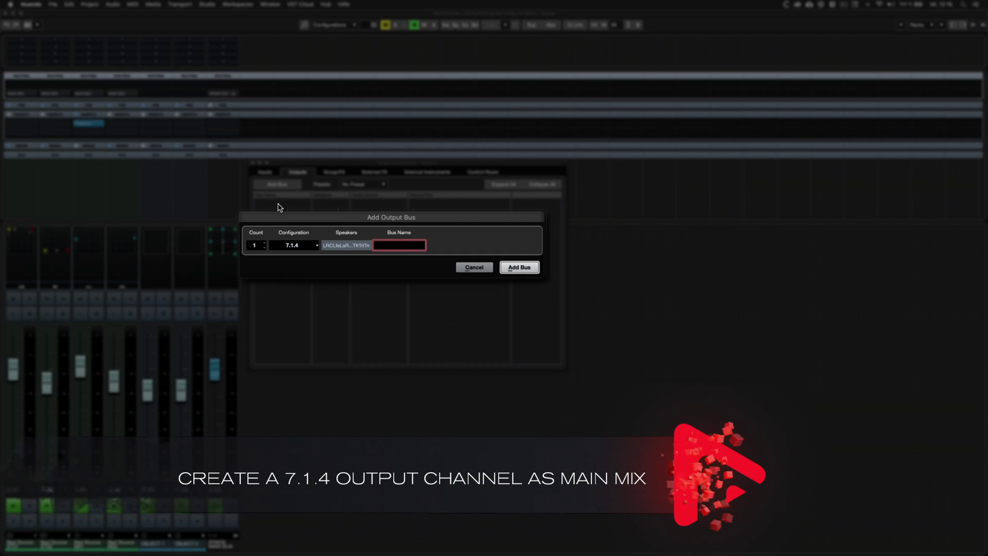
pyautogui.click(289, 245)
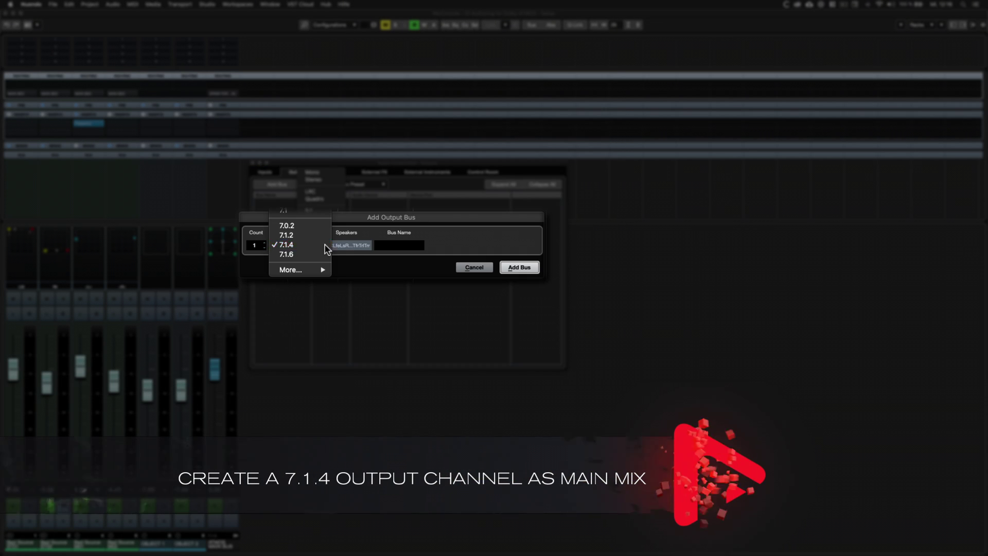
pyautogui.click(325, 245)
pyautogui.click(386, 245)
pyautogui.write('Main Out')
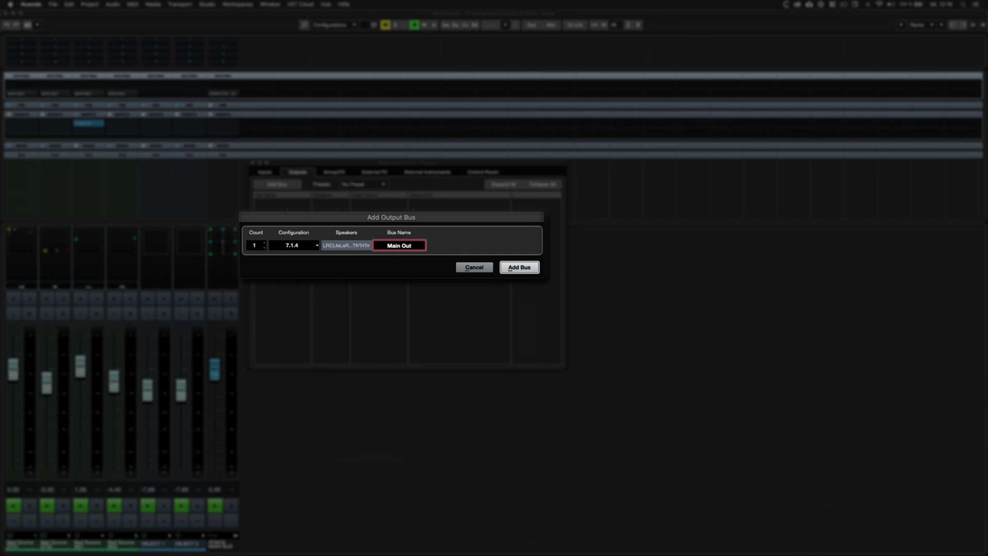
pyautogui.click(519, 267)
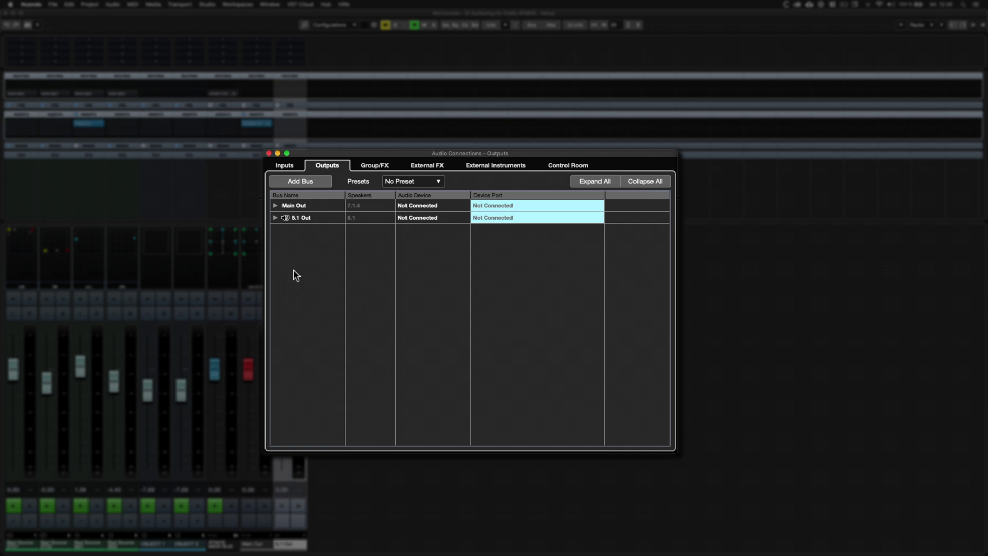
# Set Main Out as the main mix and show the Control Room connections.
pyautogui.rightClick(301, 206)
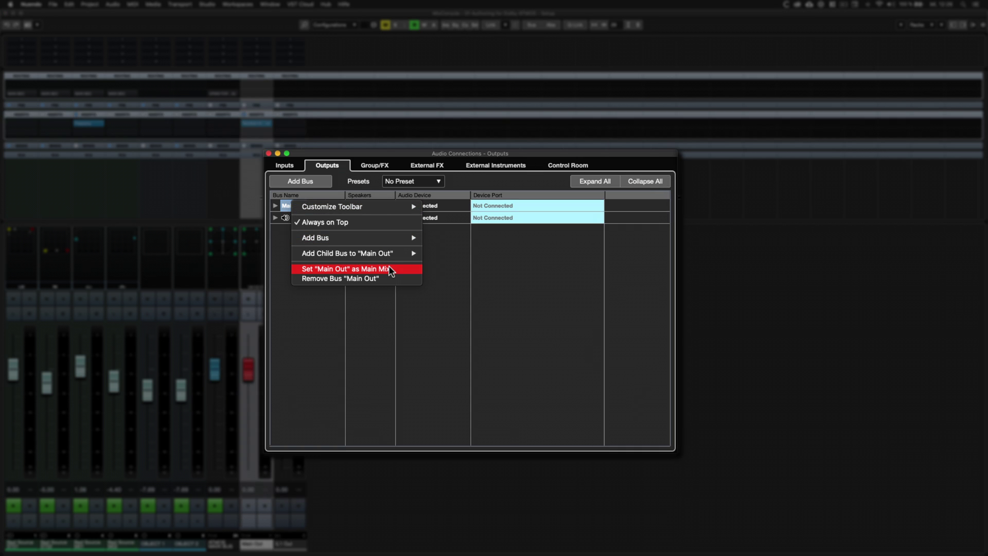
pyautogui.click(389, 268)
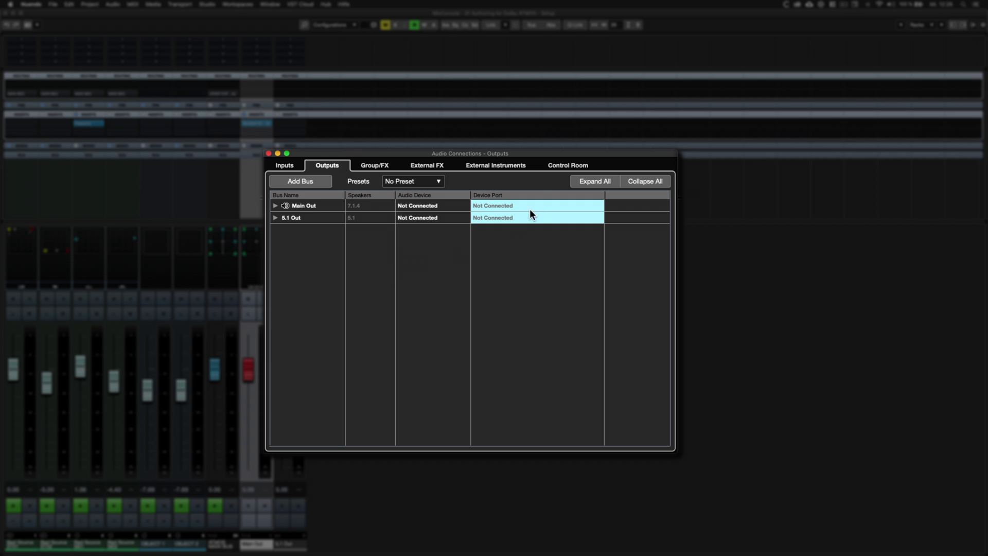
pyautogui.click(555, 169)
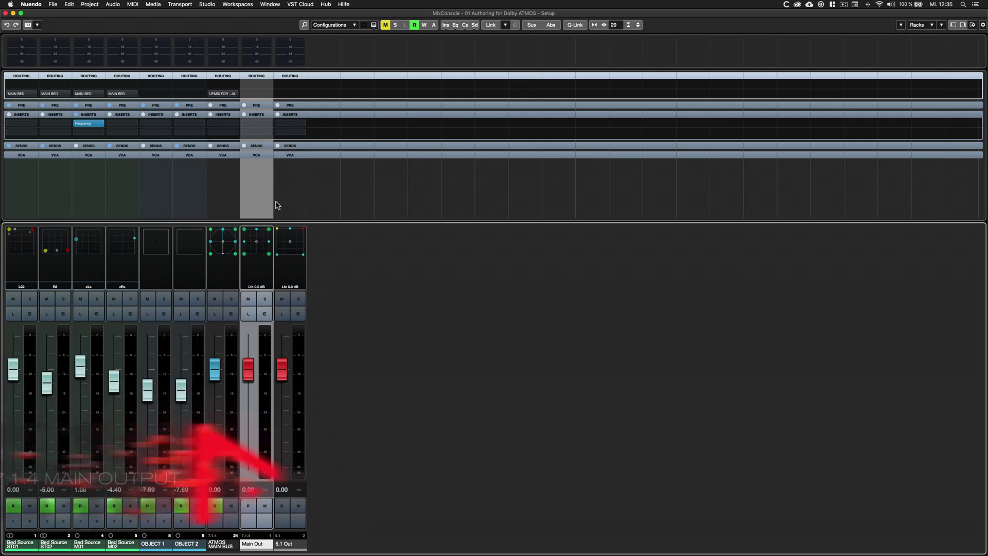
# Insert Renderer for Dolby Atmos on a Main Out insert slot, found by searching 'render'.
pyautogui.click(256, 123)
pyautogui.write('re')
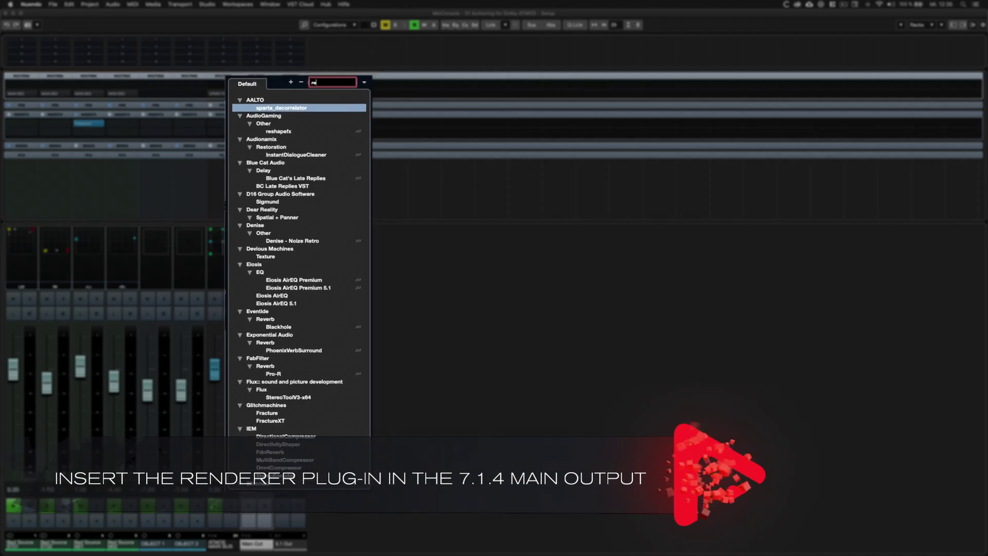
pyautogui.write('nder')
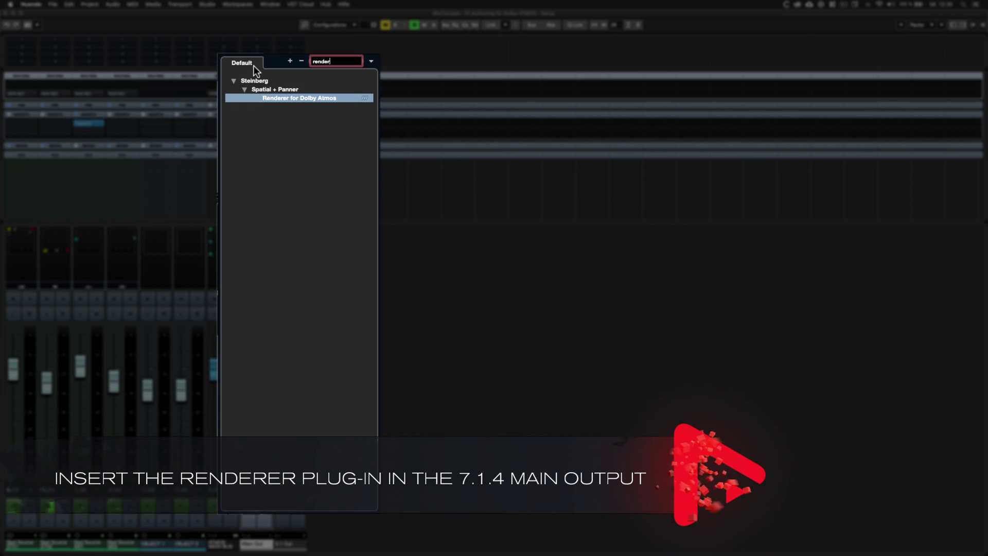
pyautogui.click(343, 94)
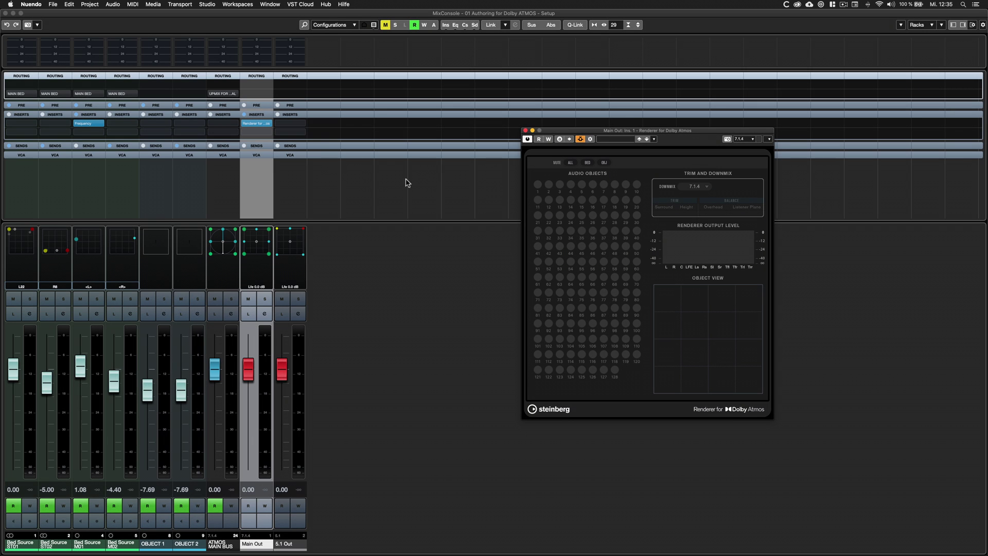
# Open ADM Authoring for Dolby Atmos and set its renderer to Renderer for Dolby Atmos.
pyautogui.click(90, 4)
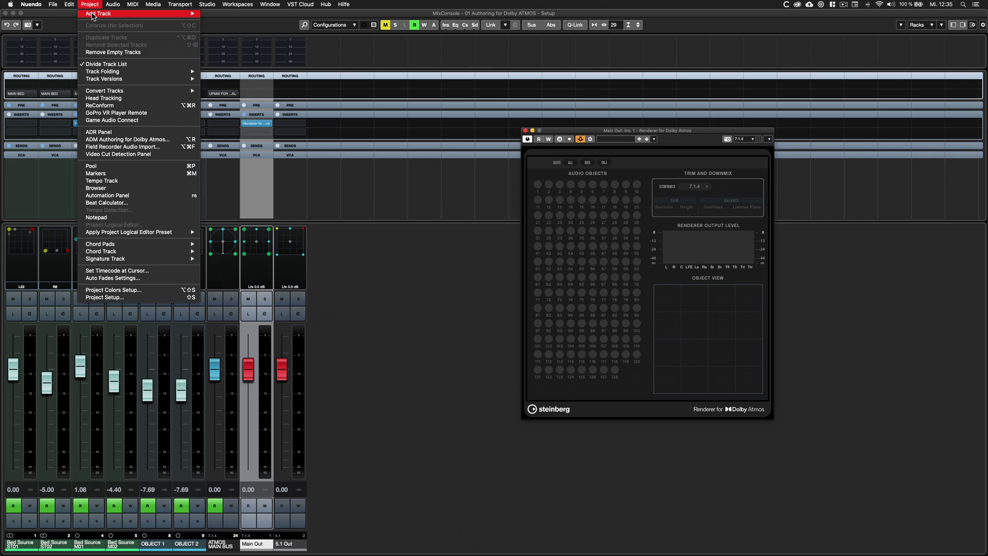
pyautogui.click(116, 140)
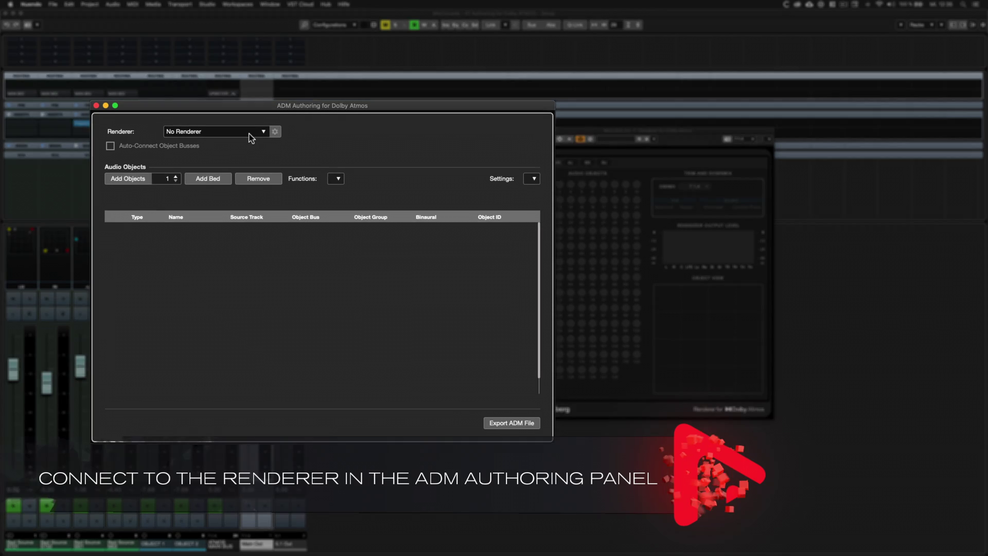
pyautogui.click(264, 156)
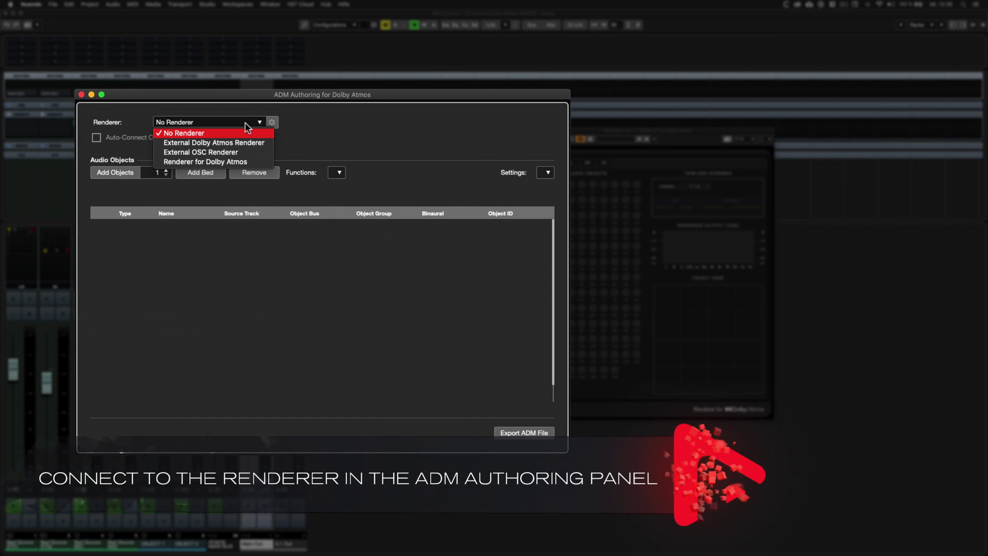
pyautogui.click(246, 159)
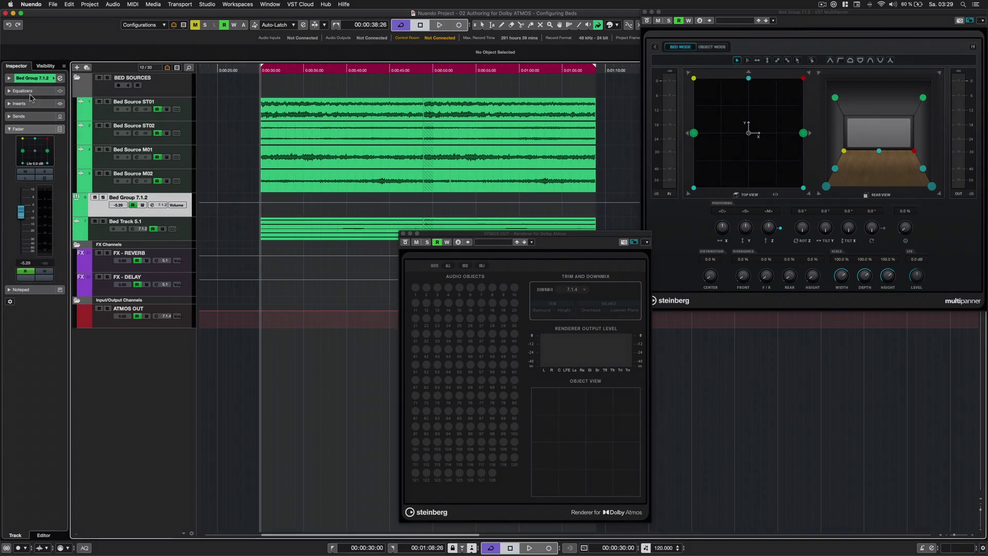
# Add a bed fed by Bed Group 7.1.2 and name it after its source track.
pyautogui.click(31, 78)
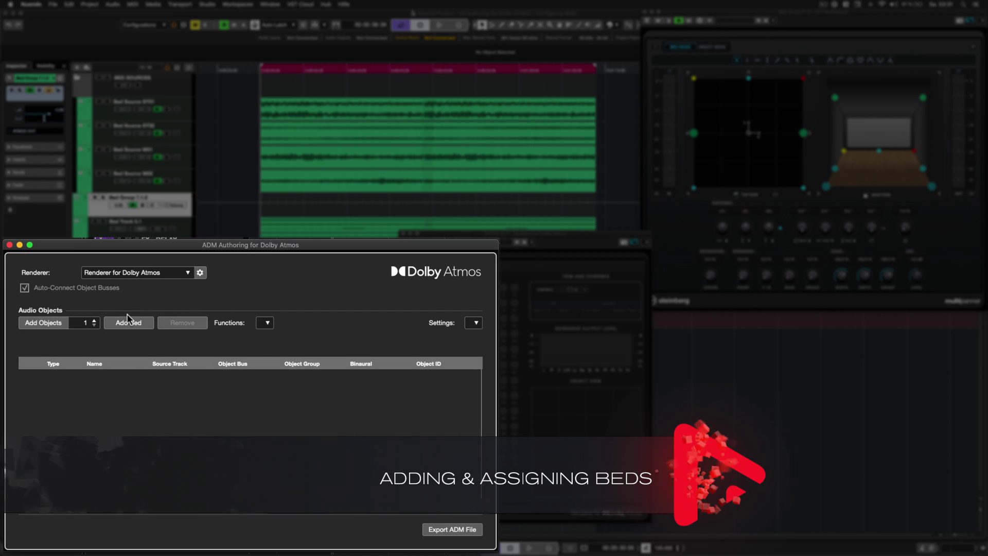
pyautogui.click(133, 324)
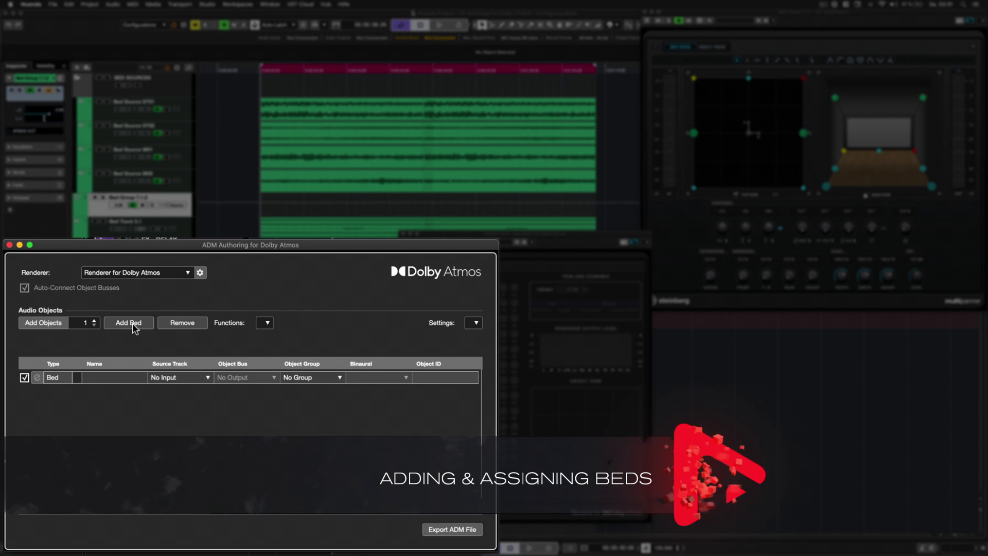
pyautogui.click(182, 378)
pyautogui.click(191, 478)
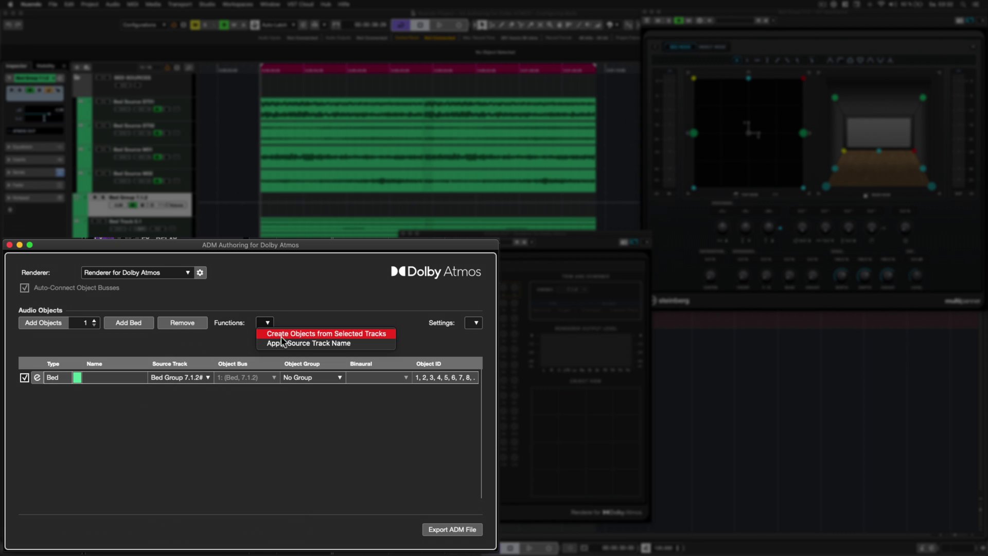
pyautogui.click(299, 342)
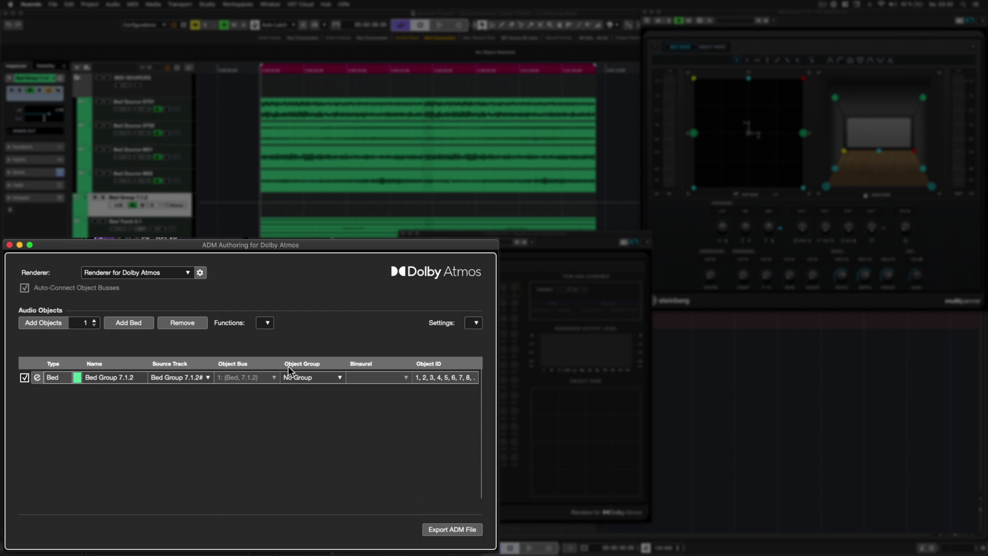
# Add a second bed fed by Bed Track 5.1 and start playback.
pyautogui.click(128, 323)
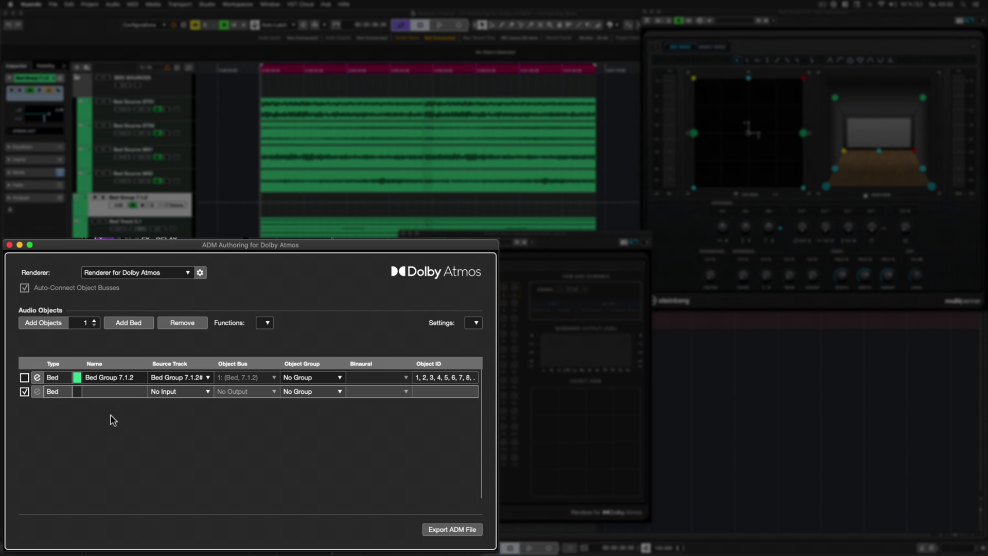
pyautogui.click(200, 391)
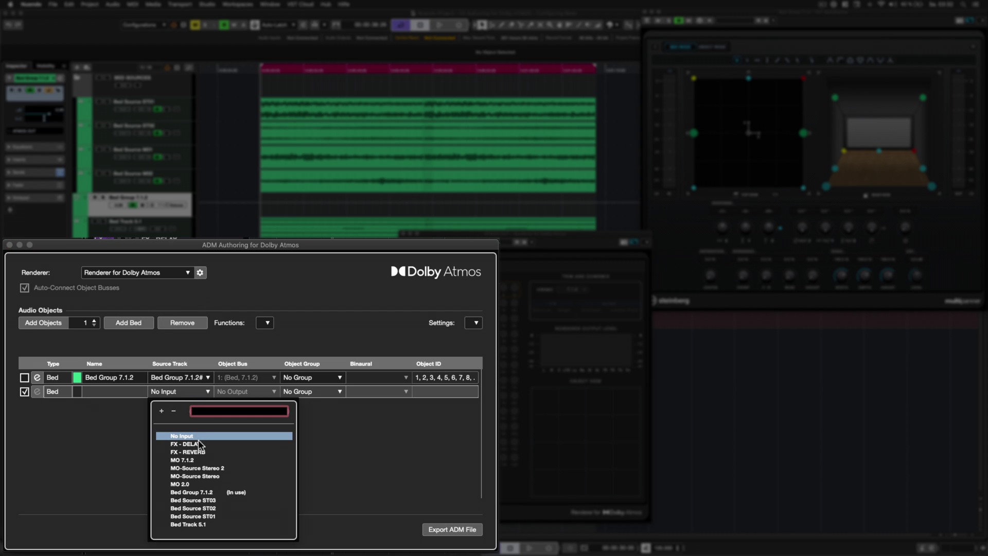
pyautogui.click(200, 530)
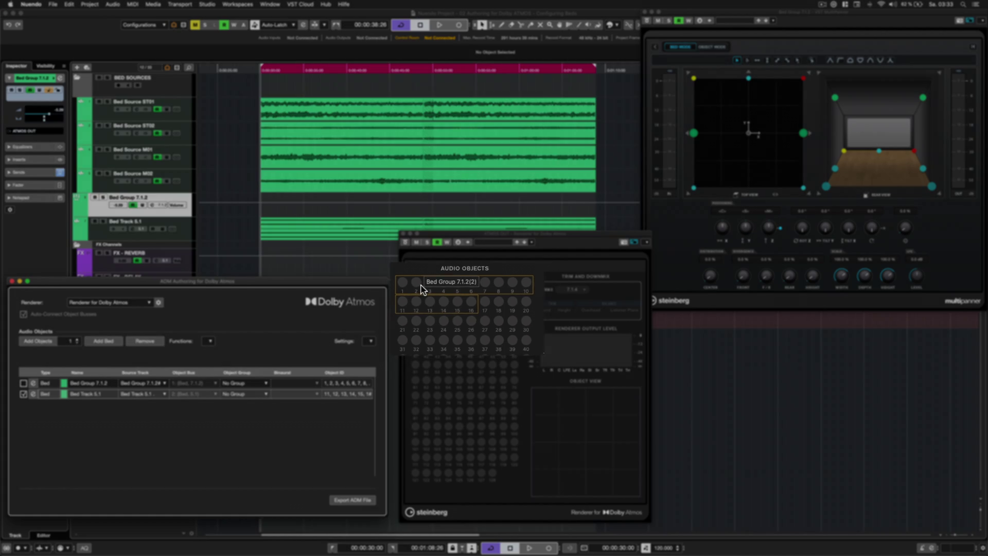
pyautogui.press('space')
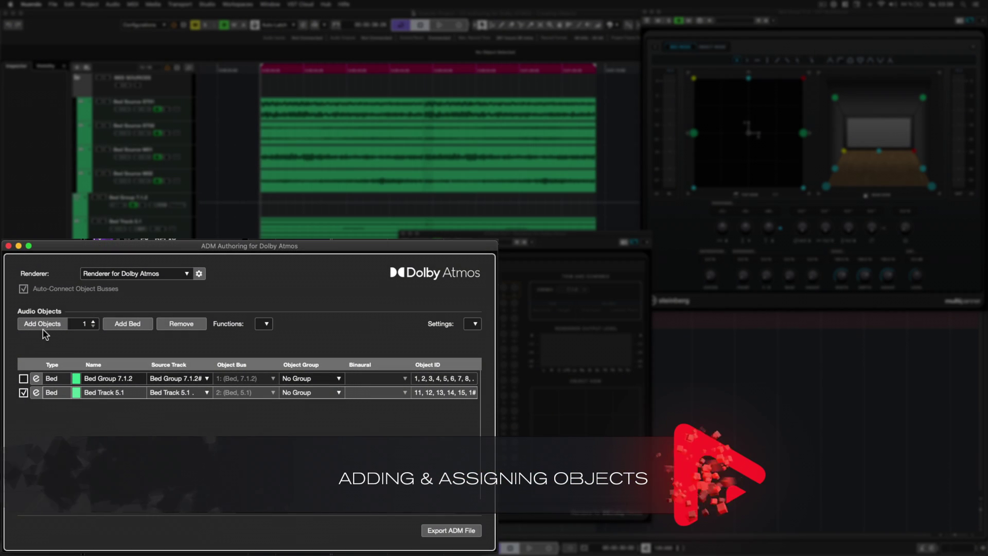
# Add two objects and feed the first one from the OBJECT 1 track.
pyautogui.click(93, 321)
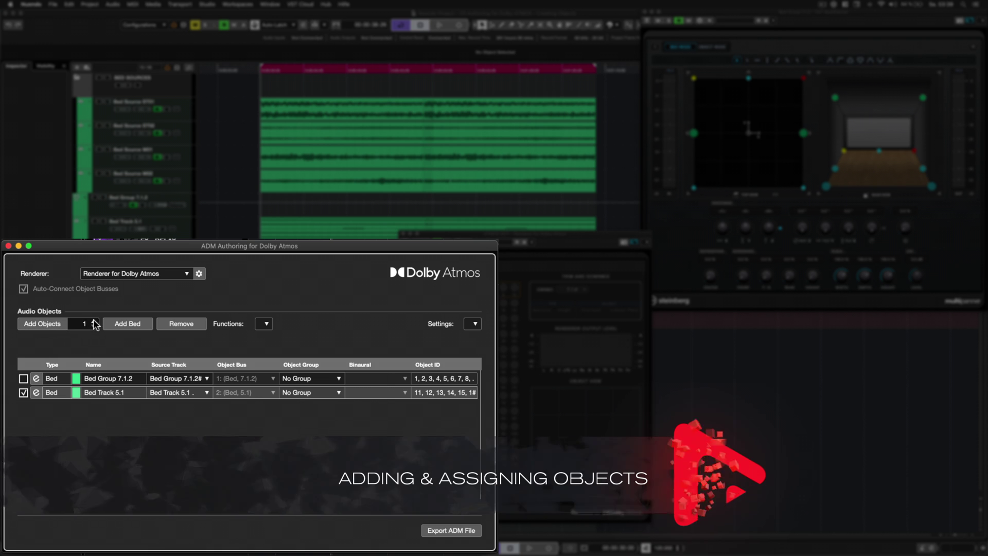
pyautogui.click(42, 324)
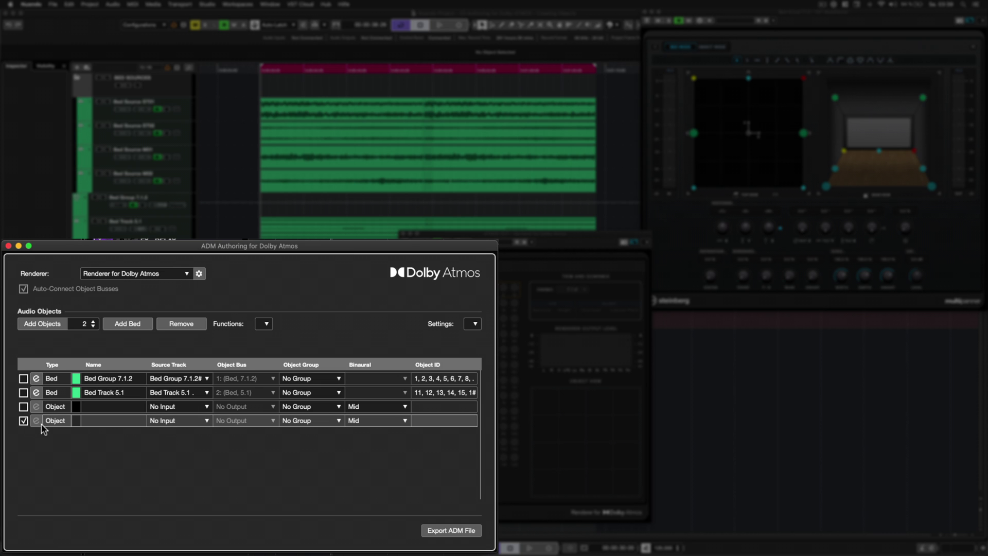
pyautogui.click(368, 254)
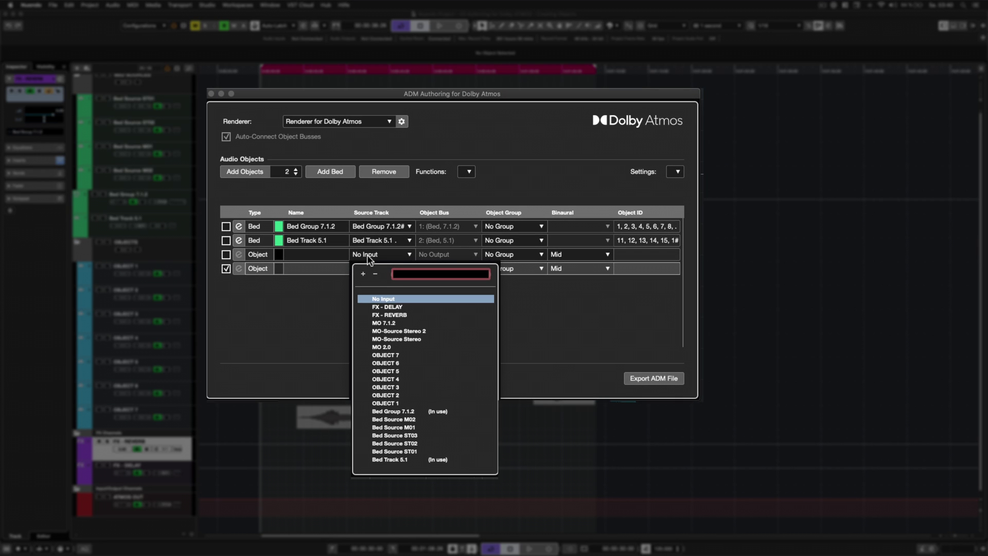
pyautogui.click(386, 403)
# Feed the second object from OBJECT 2 and name both objects after their source tracks.
pyautogui.click(386, 278)
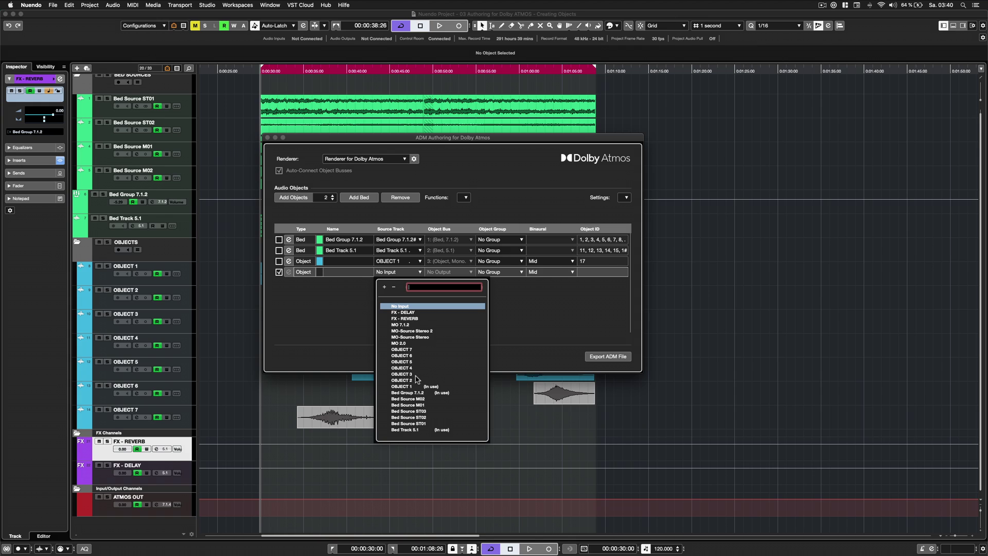
pyautogui.press('Escape')
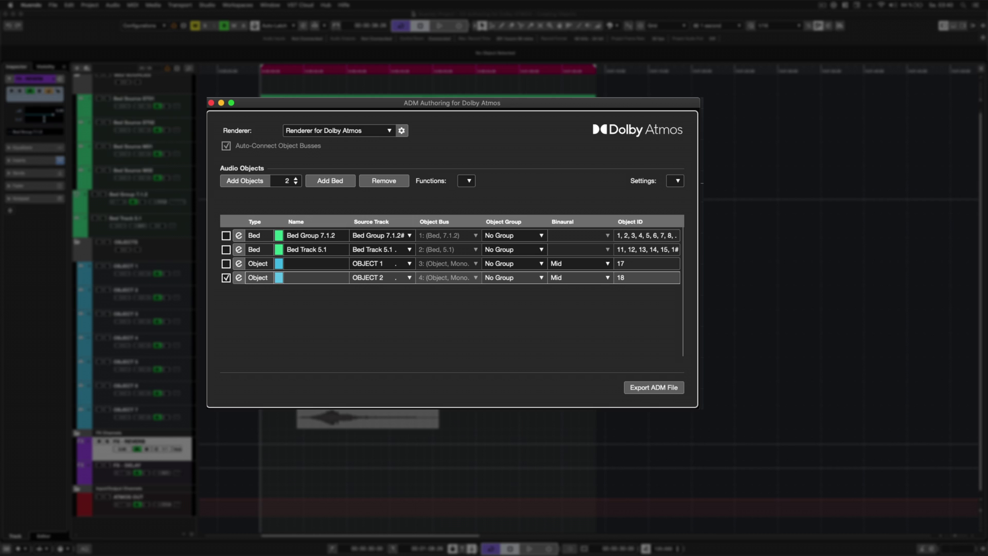
pyautogui.click(225, 263)
pyautogui.click(466, 180)
pyautogui.click(558, 200)
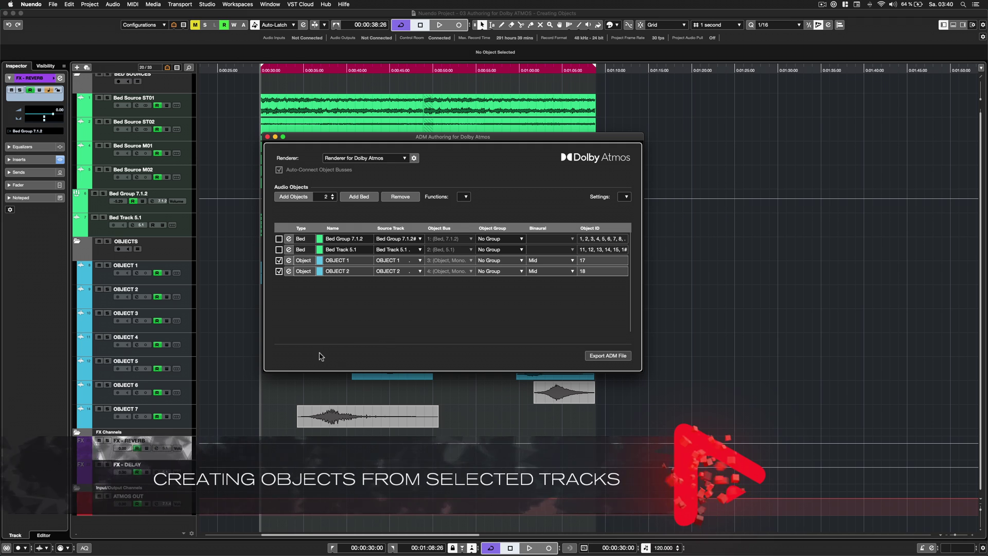
# Select tracks OBJECT 3 through OBJECT 7 and create objects from them in ADM Authoring.
pyautogui.click(187, 322)
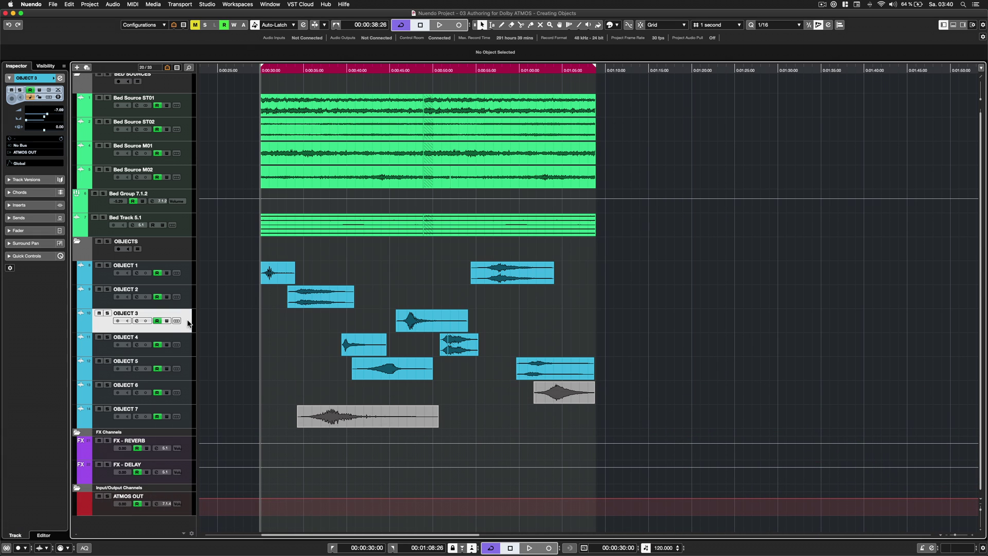
pyautogui.keyDown('shift'); pyautogui.click(190, 414); pyautogui.keyUp('shift')
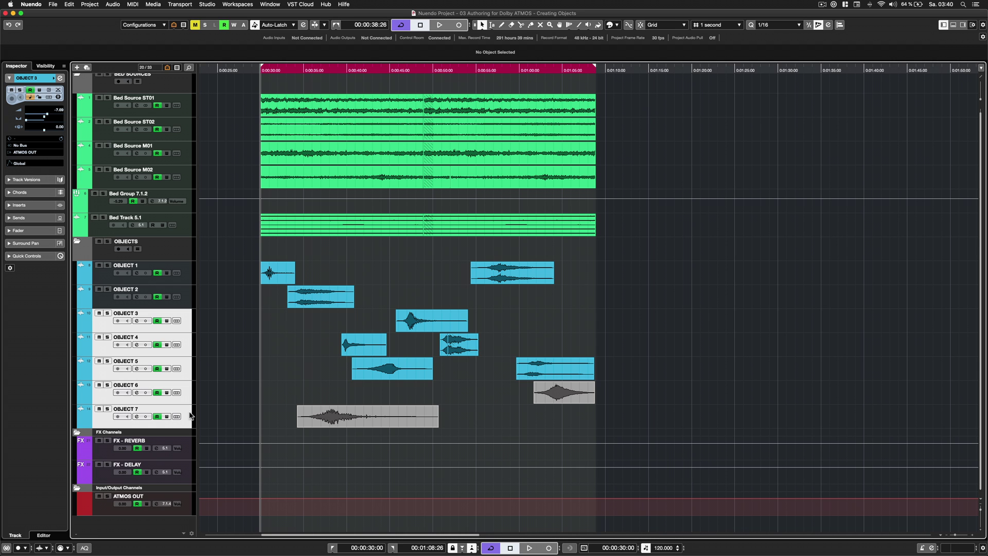
pyautogui.press('super+grave')
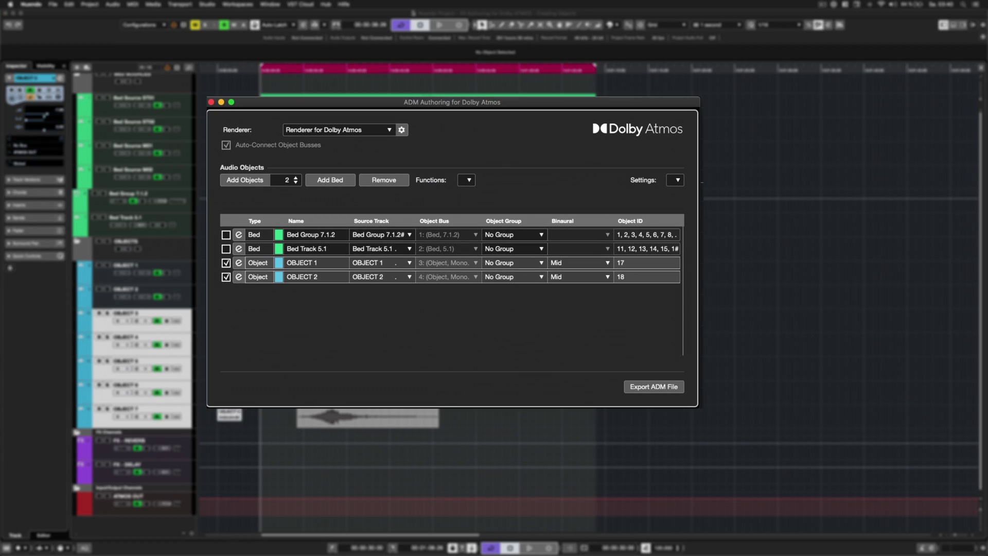
pyautogui.click(469, 182)
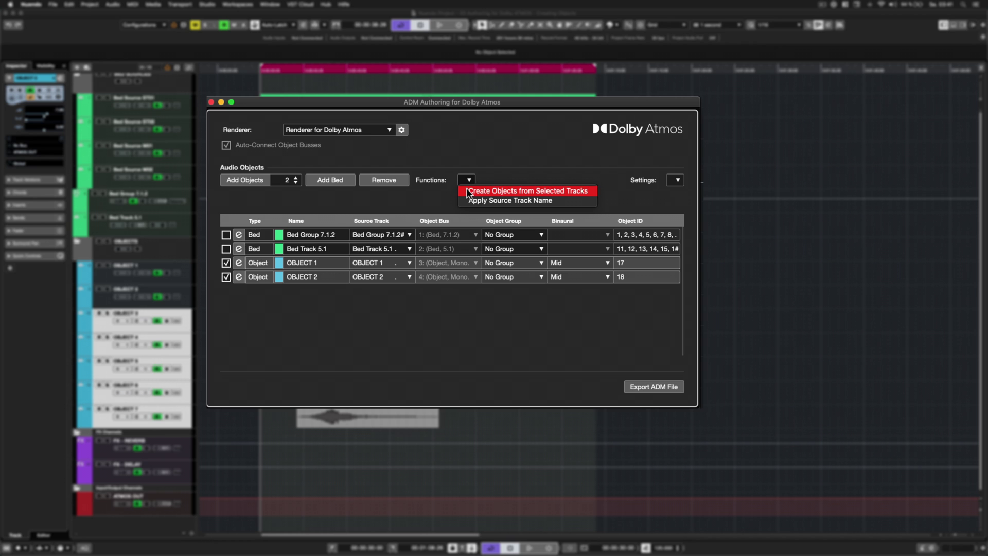
pyautogui.click(465, 192)
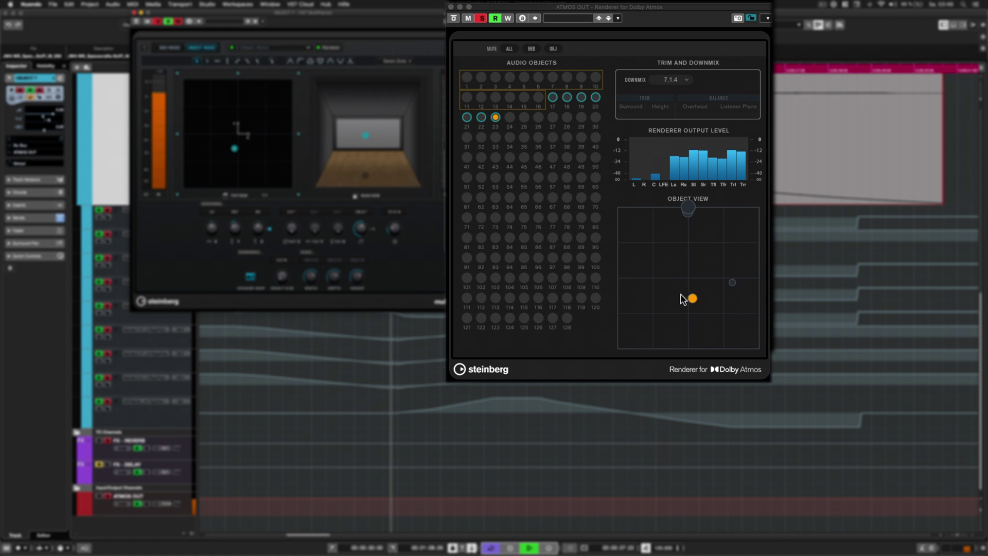
# Select object 23 in the Renderer's Object View to inspect its position.
pyautogui.click(717, 254)
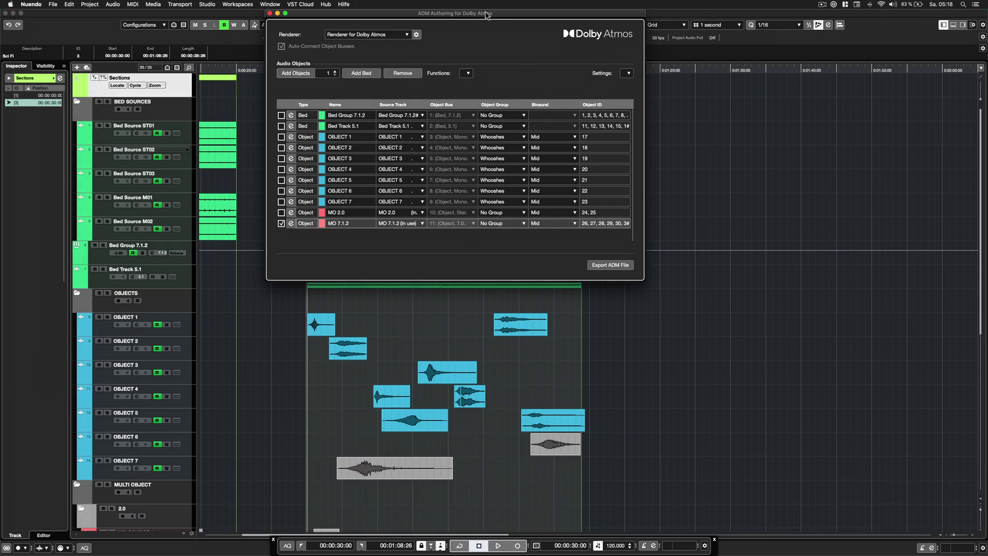
# Export the ADM file as ADm Render.wav into the Mixdown folder.
pyautogui.moveTo(487, 15); pyautogui.dragTo(488, 139)
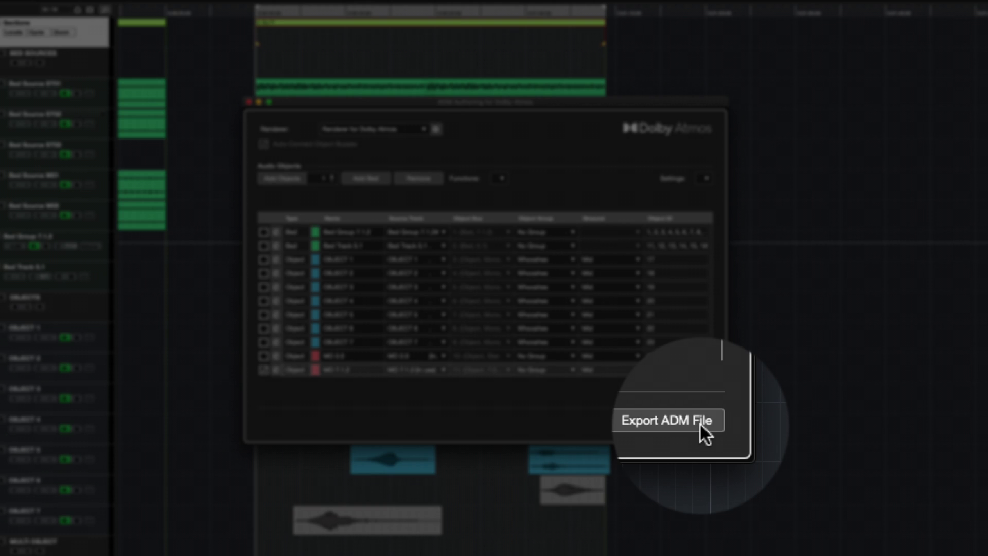
pyautogui.click(700, 425)
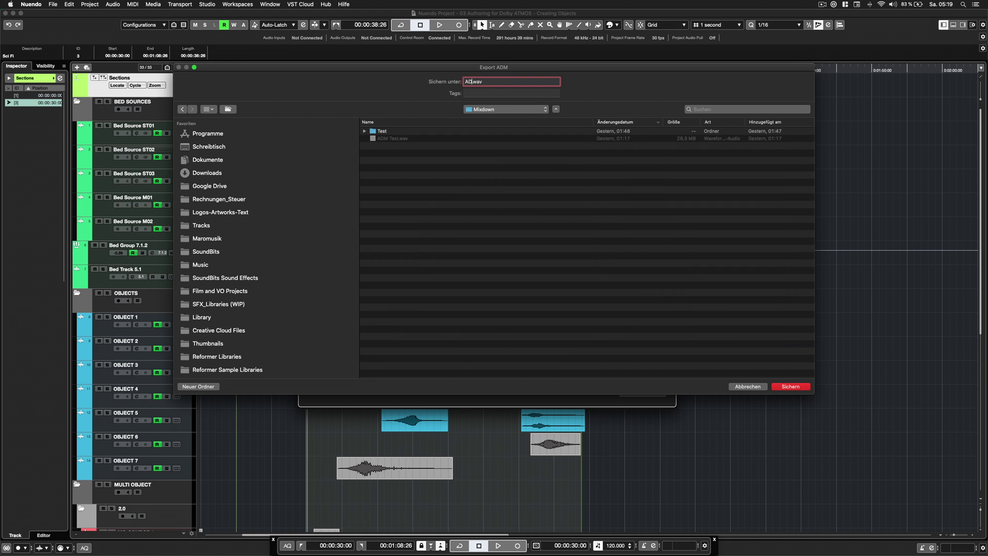
pyautogui.press('Return')
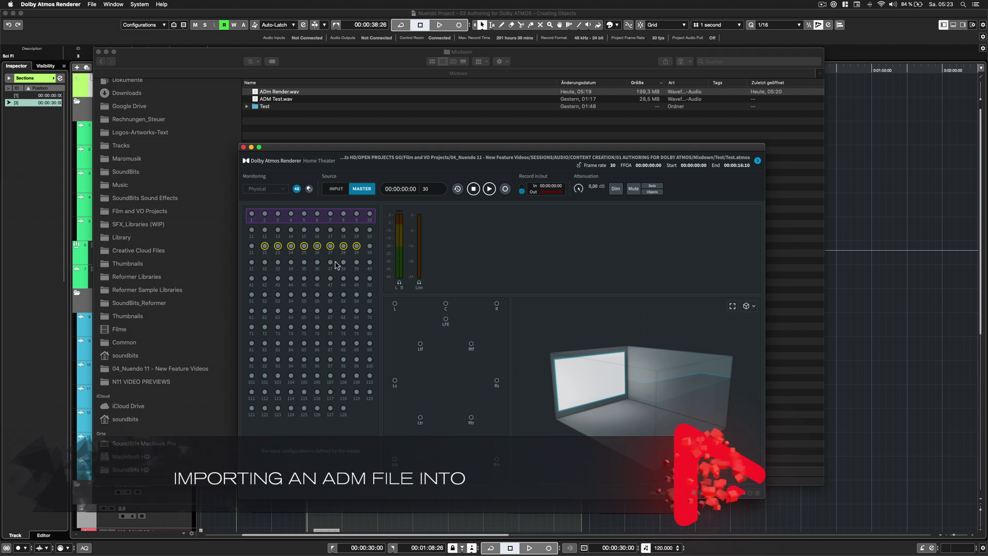
# Load ADm Render.wav as the master file in the Dolby Atmos Renderer.
pyautogui.click(92, 4)
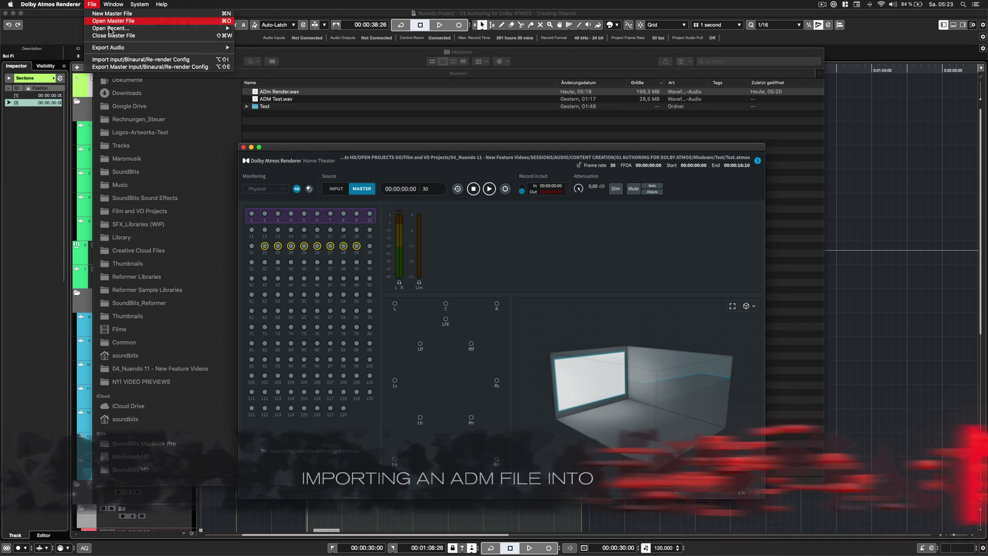
pyautogui.click(106, 21)
pyautogui.doubleClick(382, 184)
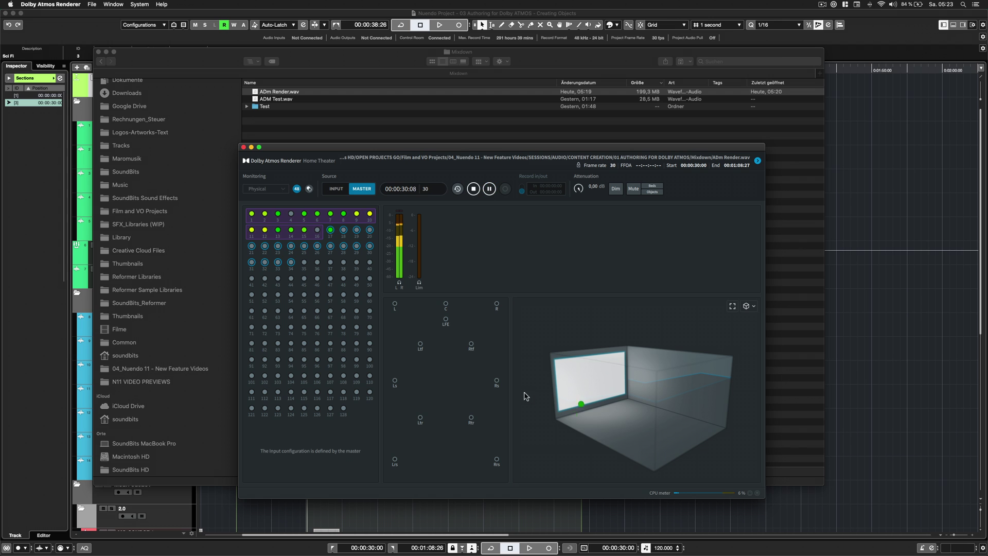
# Enlarge the 3D room view and orbit it to watch playback from several angles.
pyautogui.moveTo(590, 441); pyautogui.dragTo(687, 439)
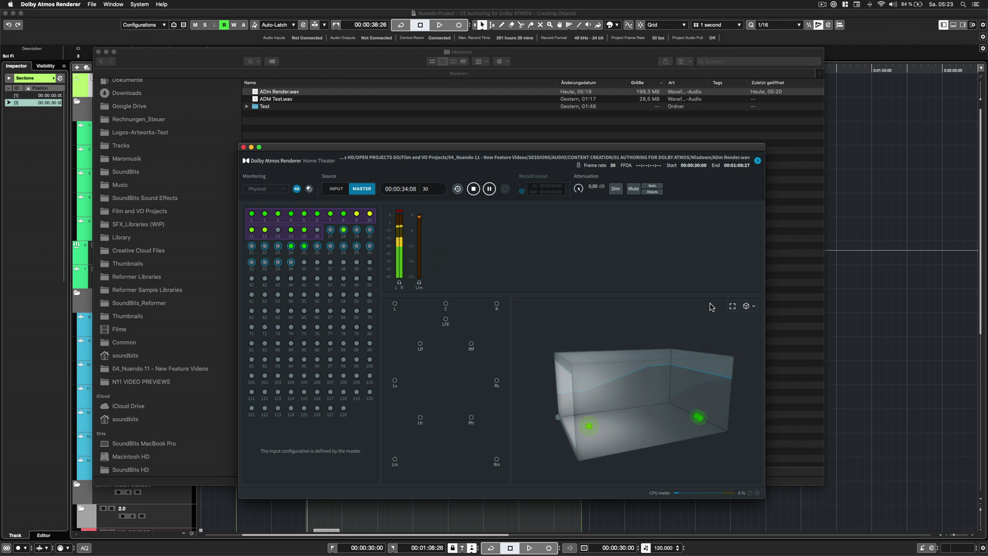
pyautogui.click(732, 306)
pyautogui.moveTo(560, 419); pyautogui.dragTo(597, 439)
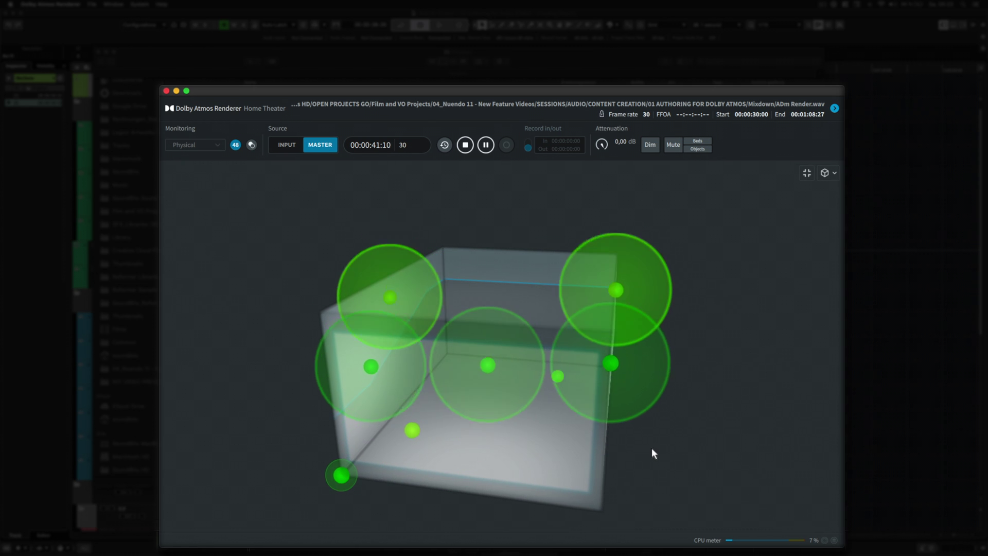
pyautogui.moveTo(651, 448); pyautogui.dragTo(593, 486)
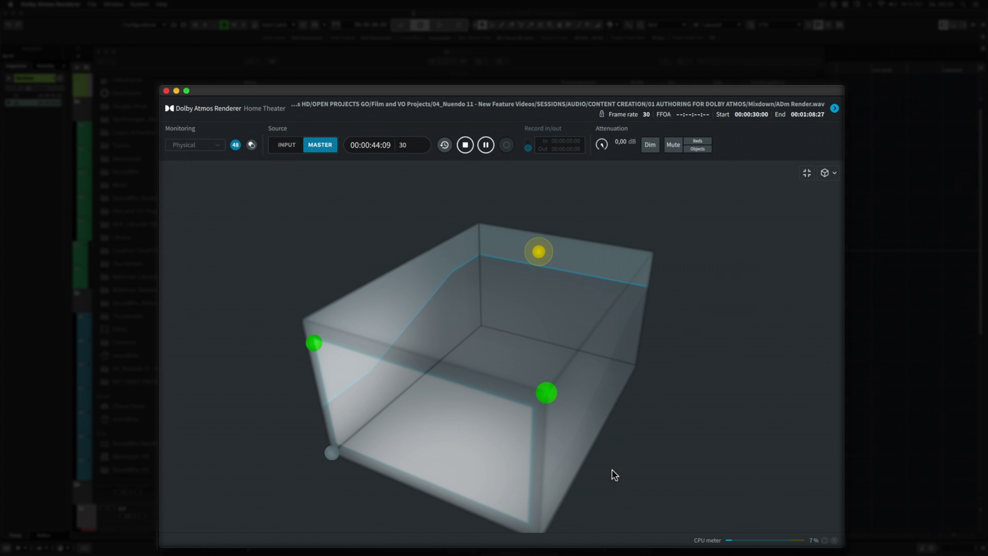
pyautogui.moveTo(546, 455); pyautogui.dragTo(678, 425)
pyautogui.doubleClick(678, 425)
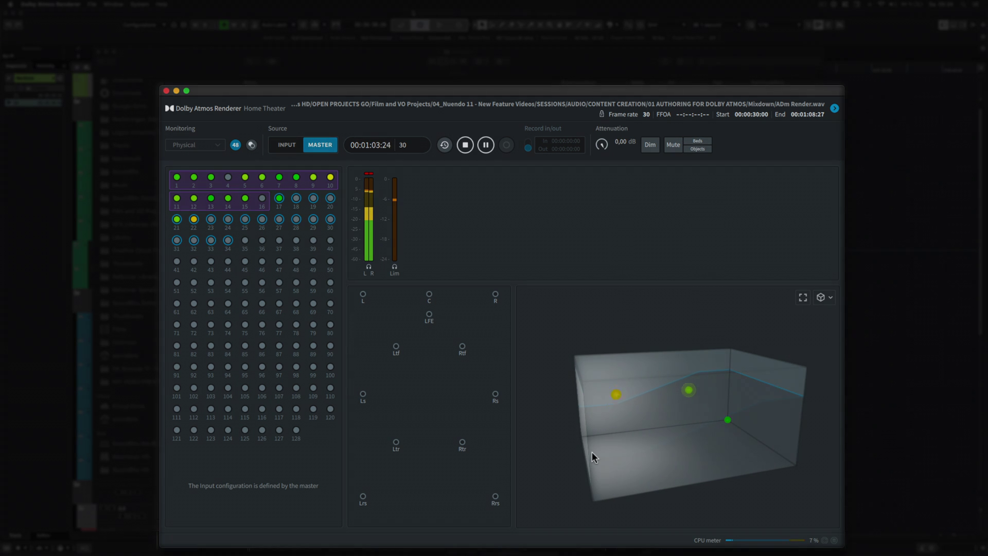
pyautogui.moveTo(592, 451); pyautogui.dragTo(621, 506)
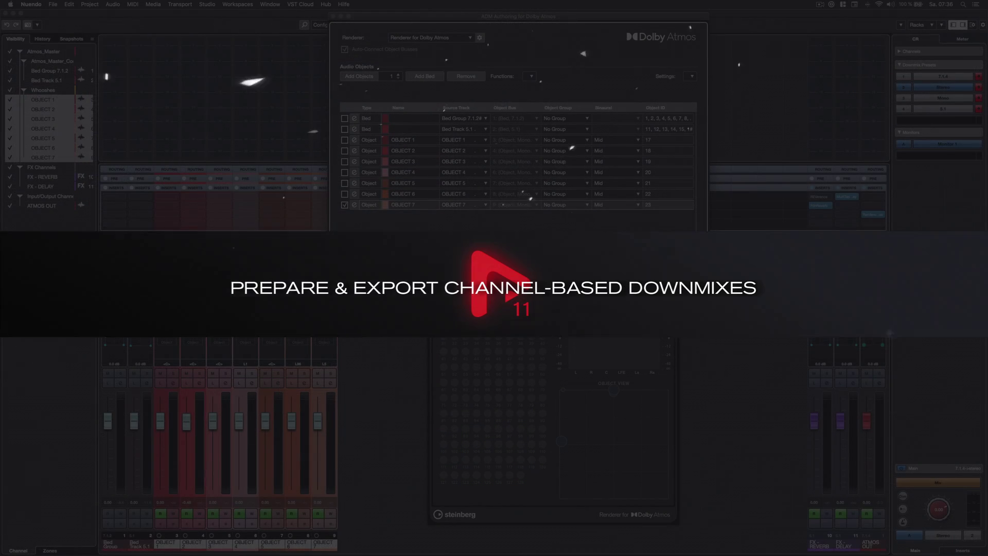
# Export the downmix as Split Channels with 1 : audio_L.wav naming, then review the renderer's downmix formats.
pyautogui.click(605, 291)
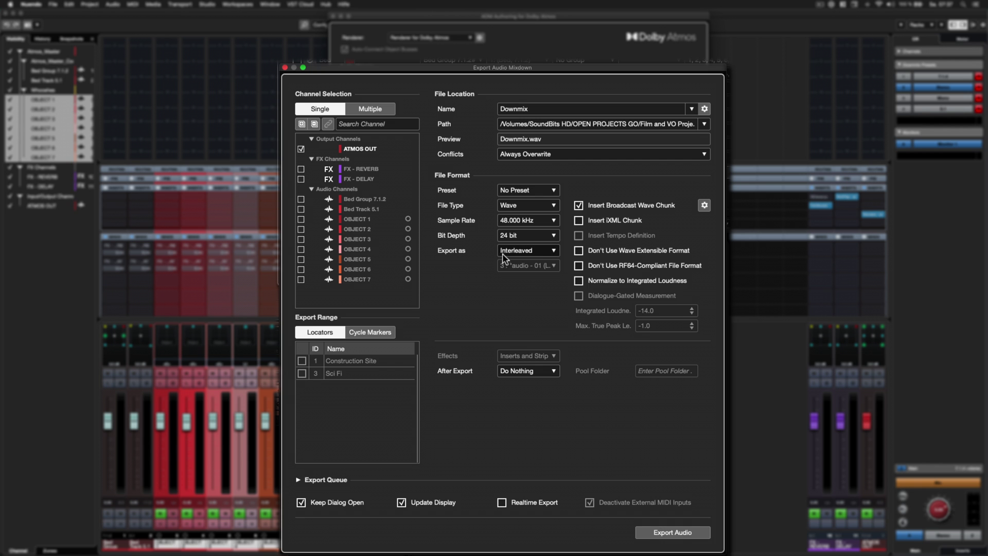
pyautogui.click(515, 250)
pyautogui.click(502, 270)
pyautogui.click(512, 264)
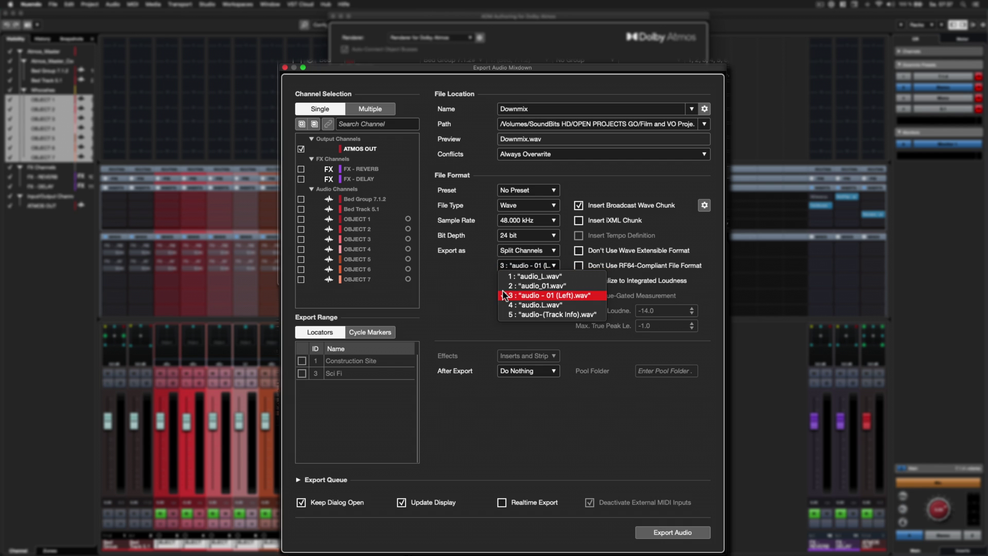
pyautogui.click(515, 277)
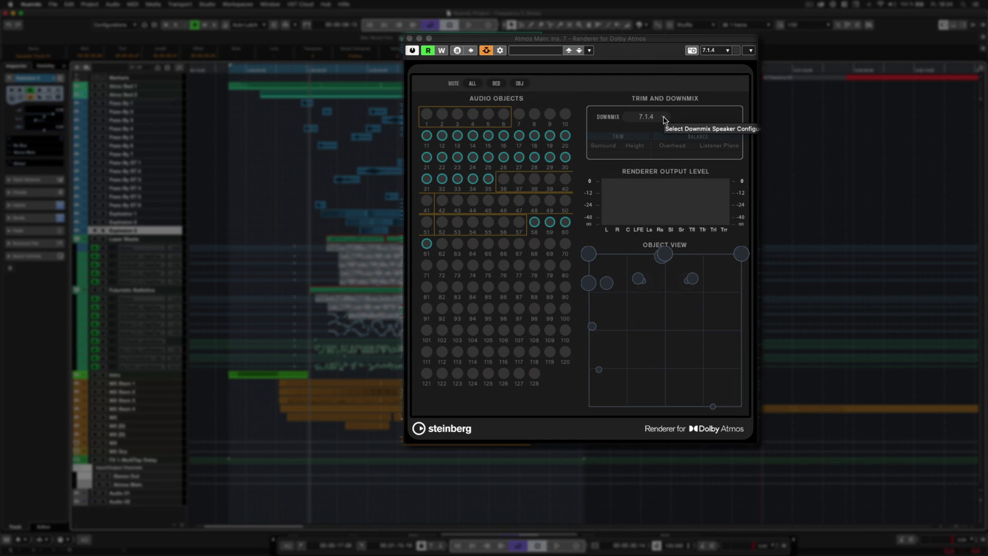
pyautogui.click(664, 120)
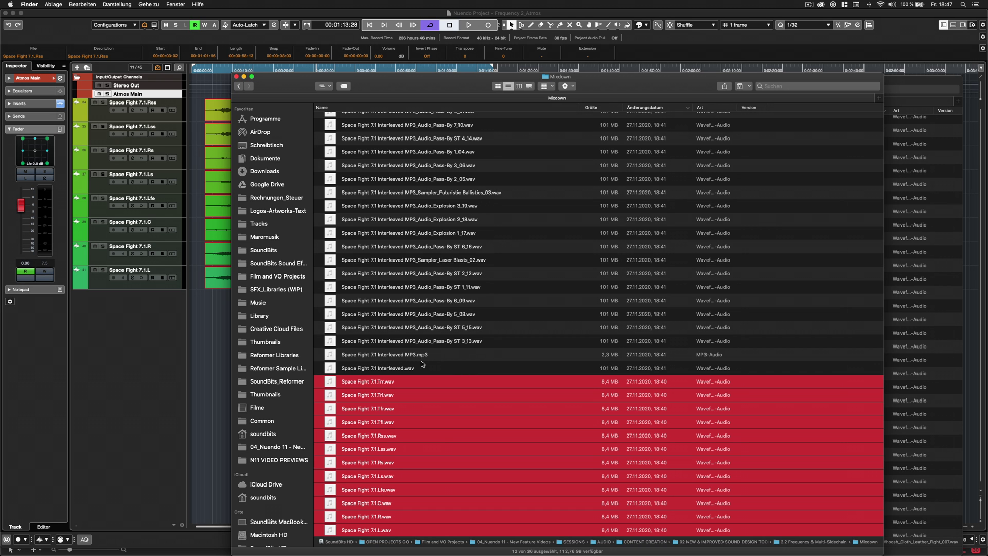
# Trash the Space Fight 7.1 Trr, Trl, Tfr and Tfl files, then return to Nuendo.
pyautogui.click(420, 367)
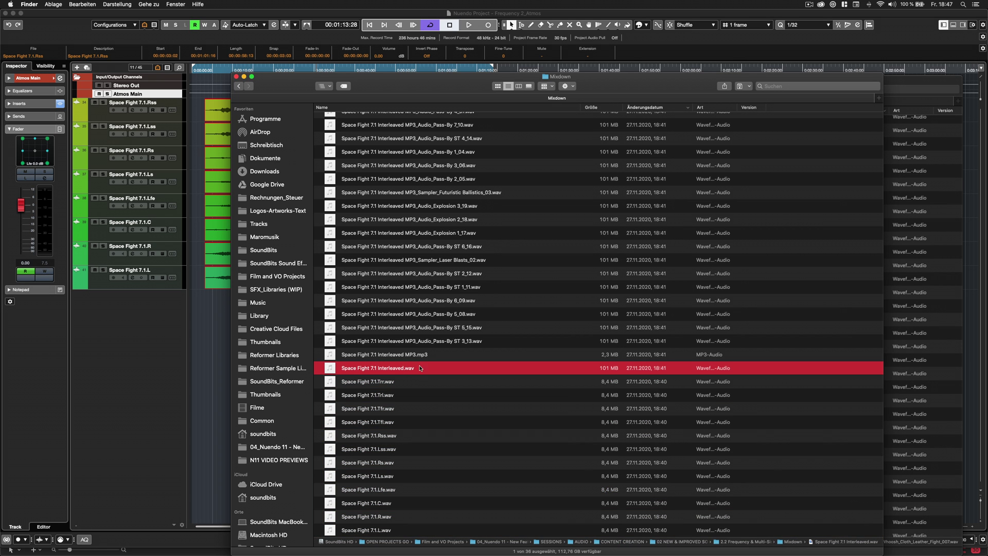
pyautogui.click(405, 381)
pyautogui.keyDown('shift'); pyautogui.click(395, 422); pyautogui.keyUp('shift')
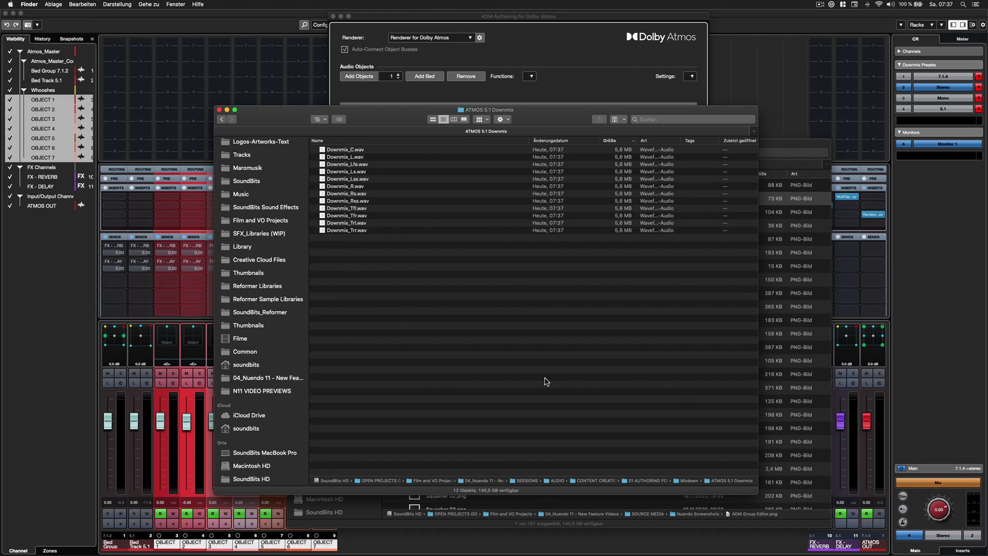
pyautogui.press('super+BackSpace')
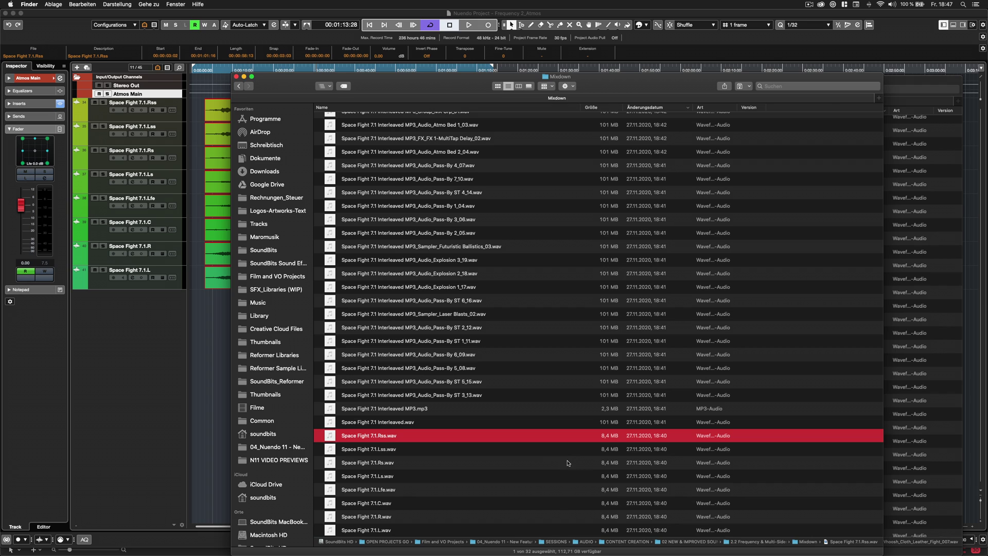
pyautogui.click(148, 366)
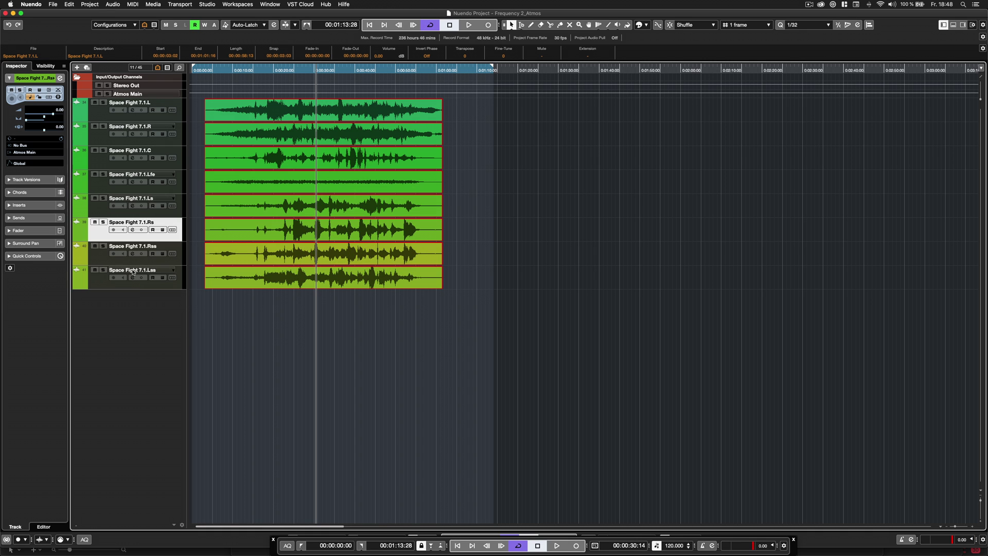
# Merge the eight Space Fight mono tracks with Mono to Multi-Channel, destination format 7.1.
pyautogui.click(89, 4)
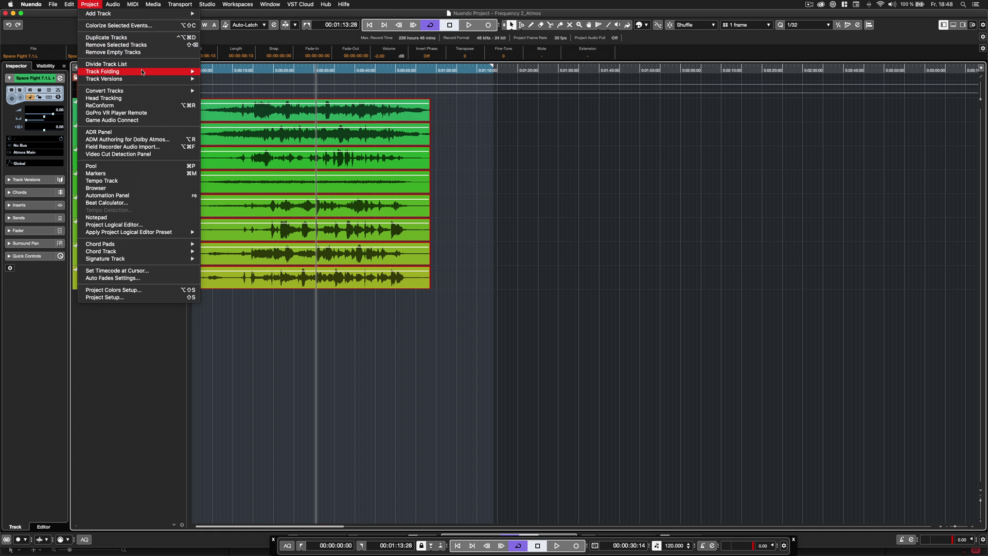
pyautogui.moveTo(153, 89)
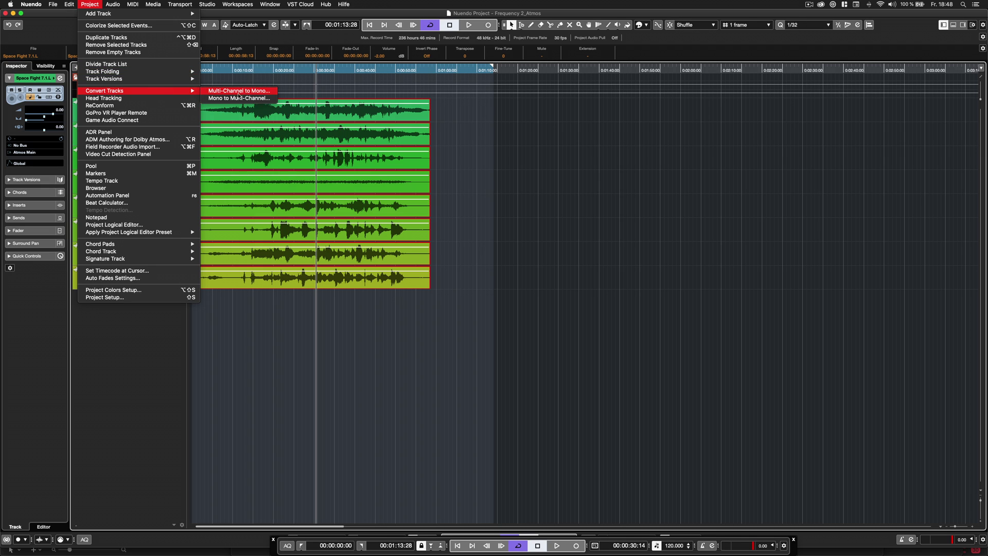
pyautogui.click(239, 98)
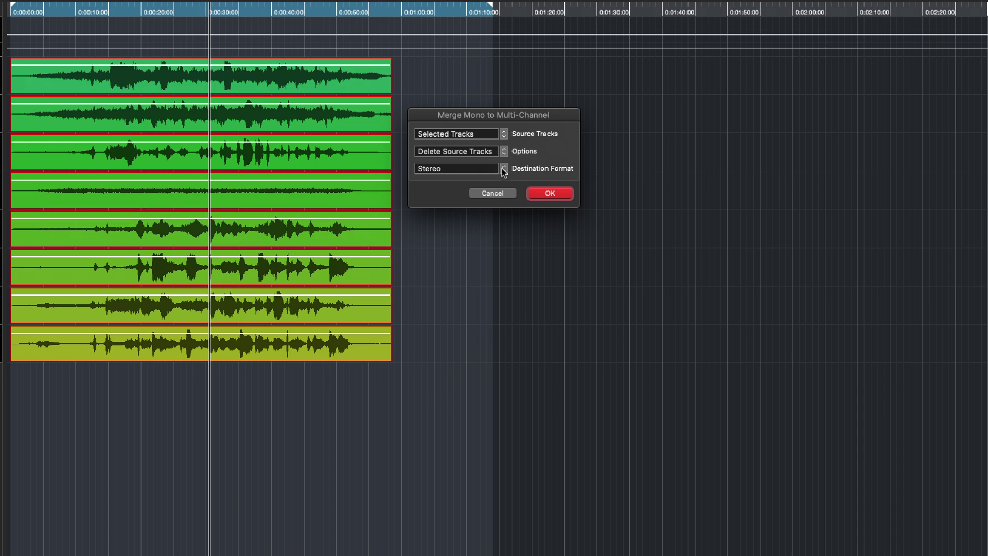
pyautogui.click(506, 173)
pyautogui.click(438, 227)
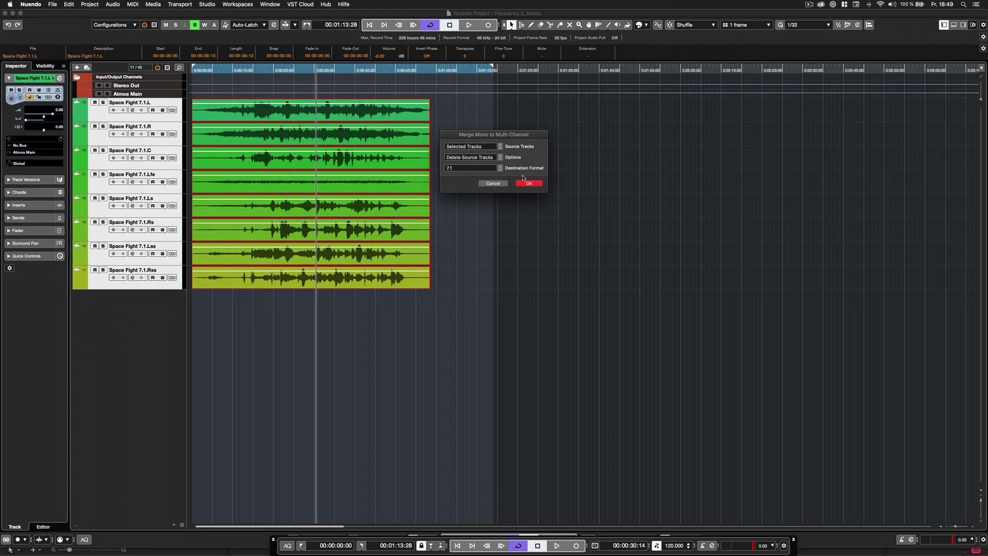
pyautogui.click(524, 184)
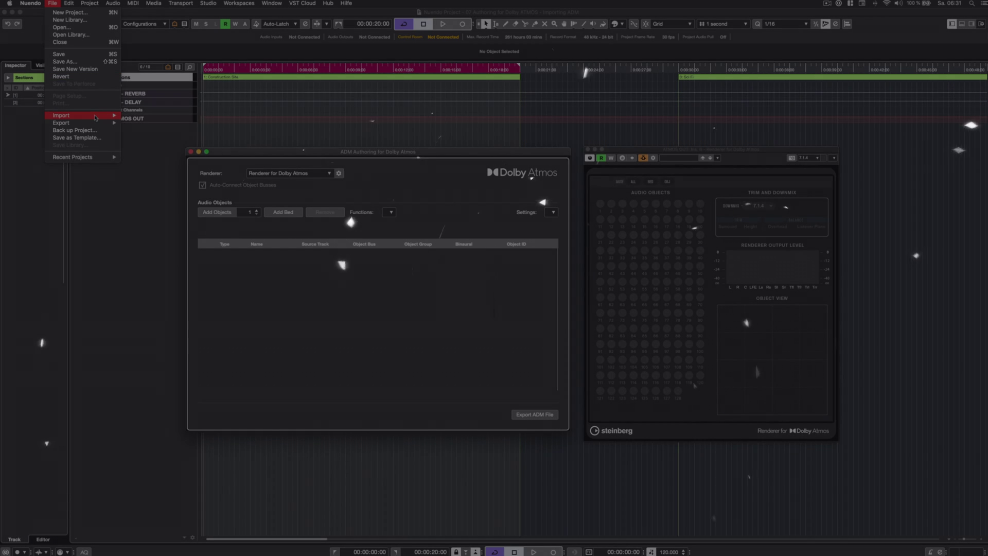
# Import ADM to Nuendo.wav as ADM, selecting all tracks and including all media files.
pyautogui.moveTo(95, 117)
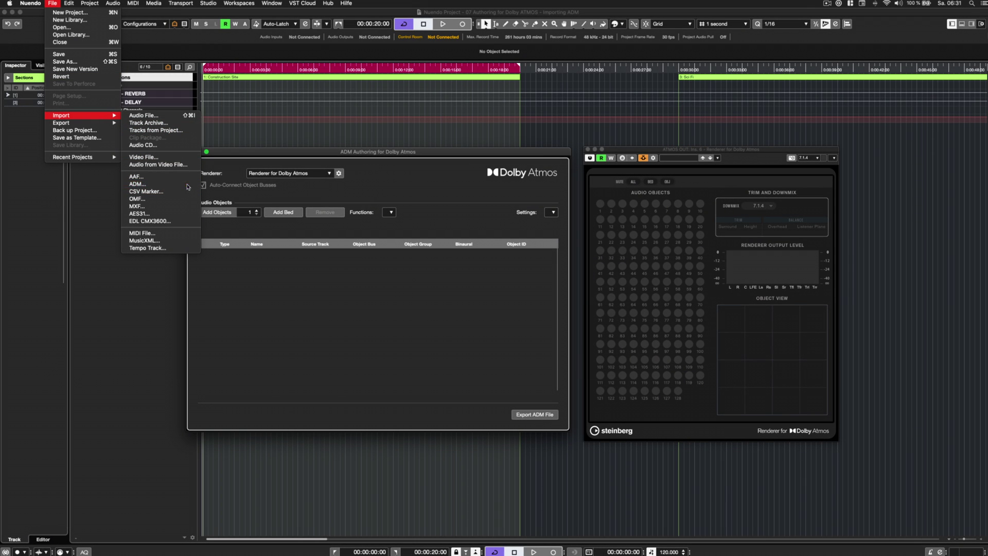
pyautogui.click(188, 187)
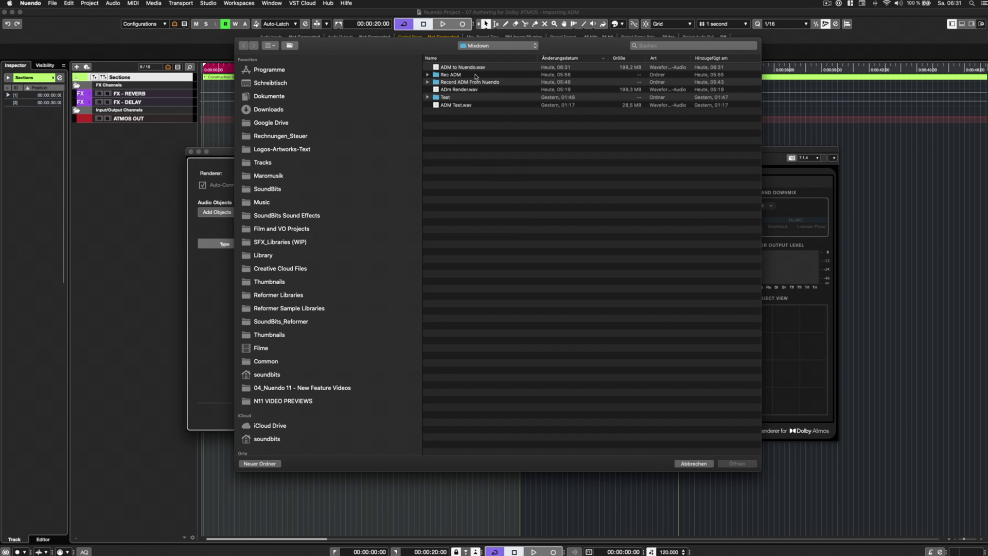
pyautogui.click(472, 68)
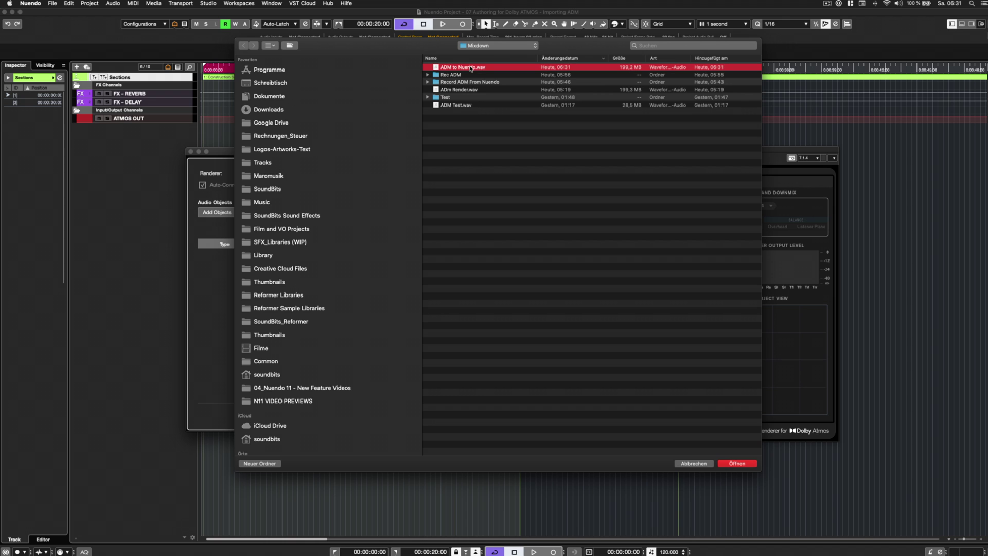
pyautogui.click(730, 464)
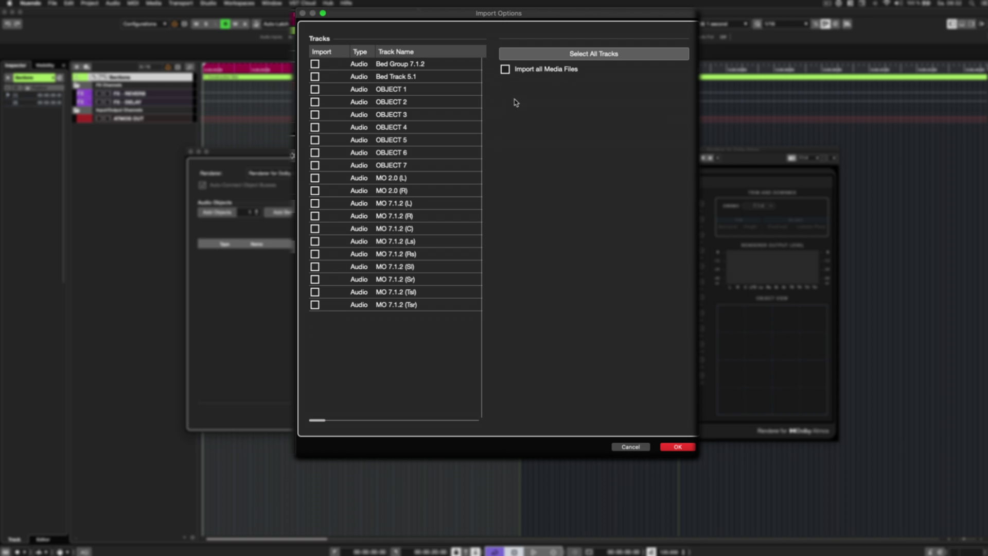
pyautogui.click(546, 54)
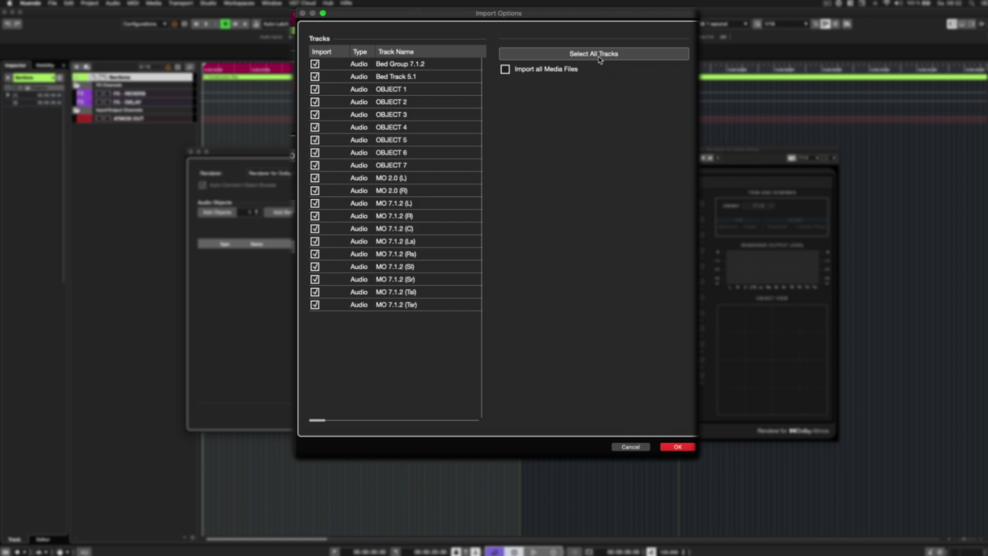
pyautogui.click(505, 69)
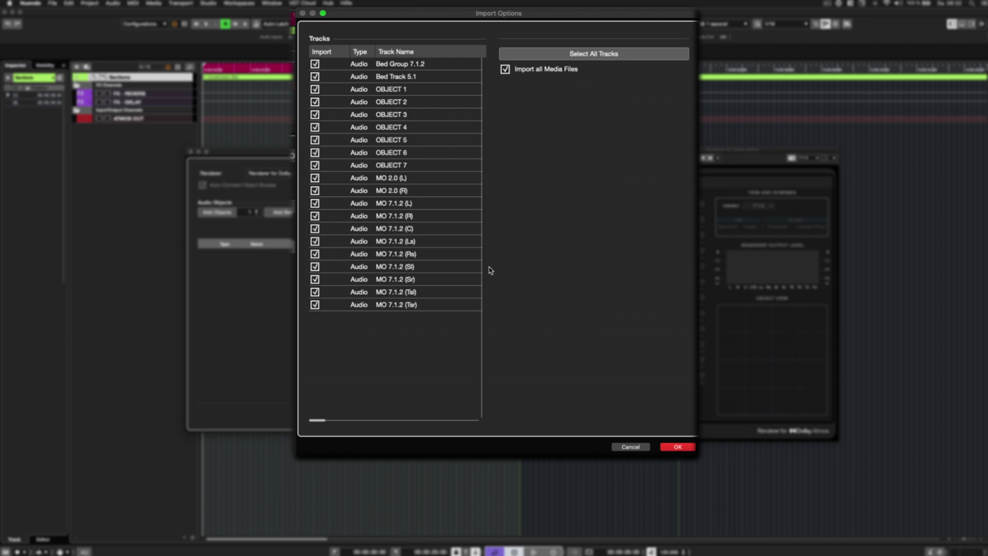
pyautogui.click(689, 447)
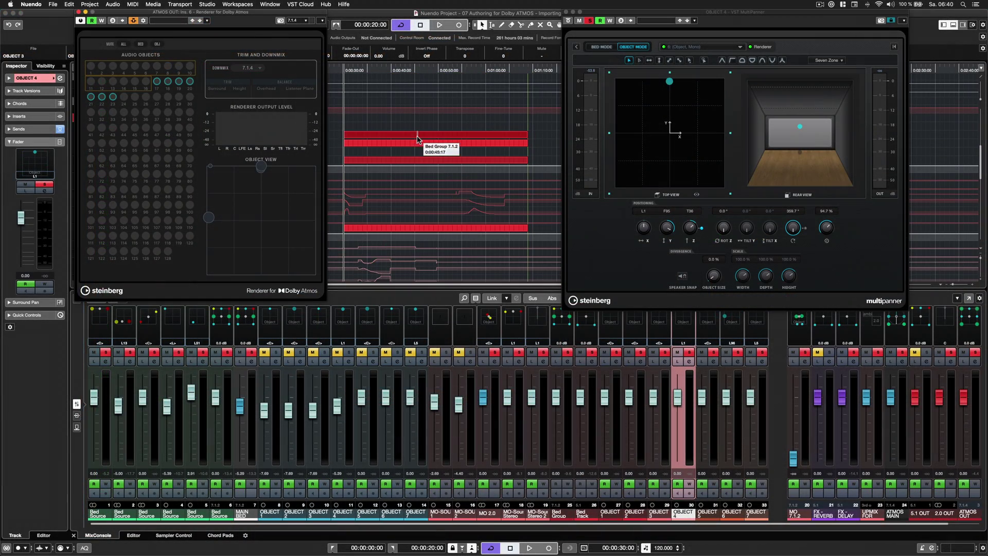
pyautogui.click(416, 136)
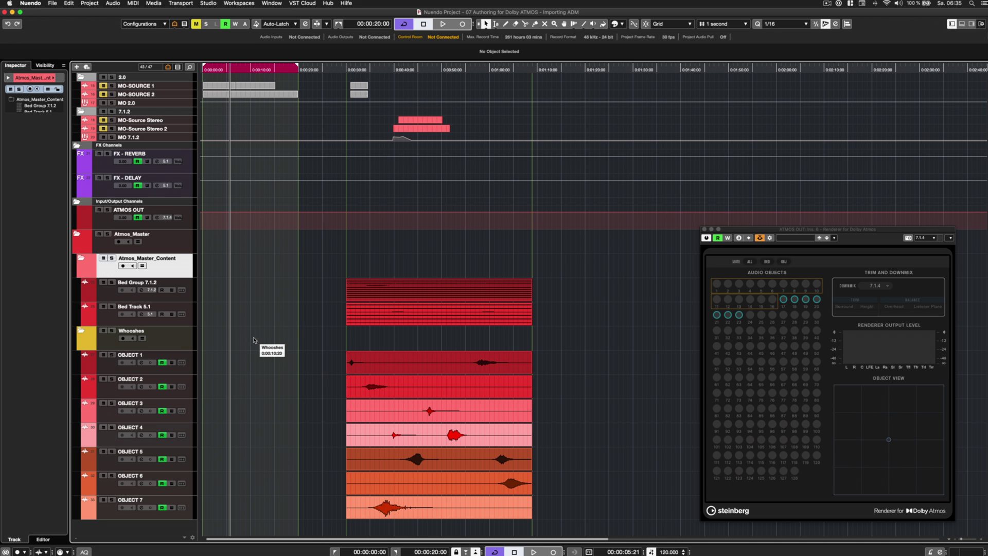
pyautogui.click(180, 342)
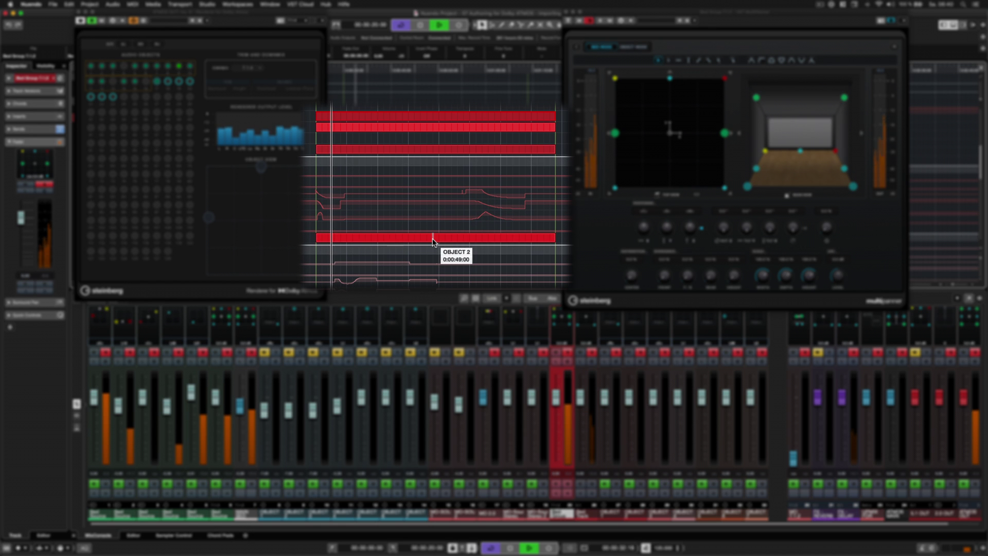
pyautogui.click(433, 229)
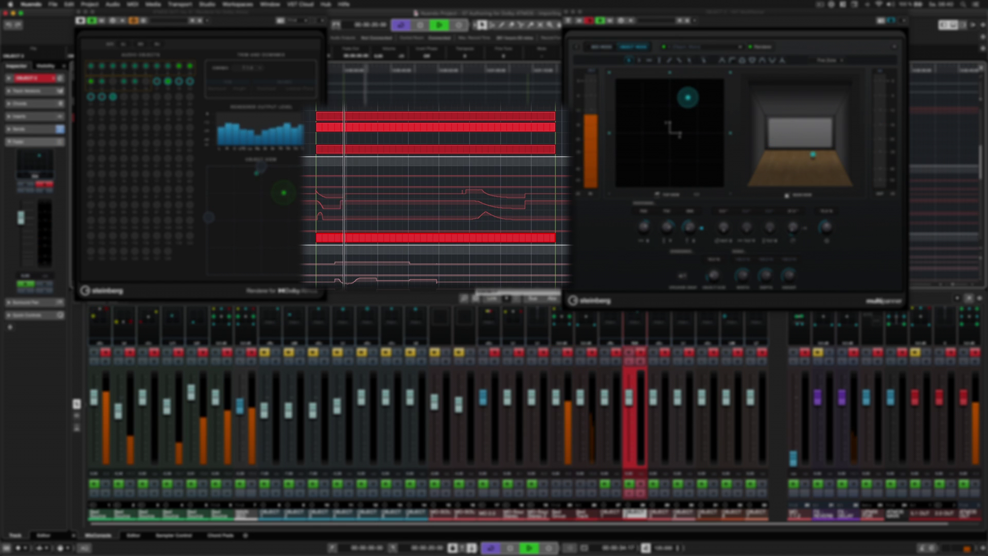
pyautogui.scroll(-1, 491, 285)
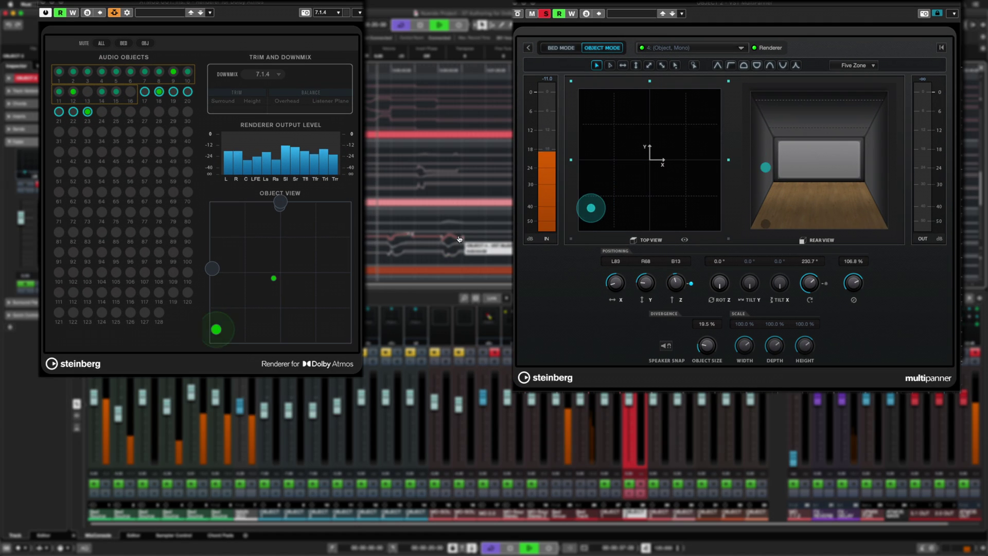
pyautogui.click(432, 203)
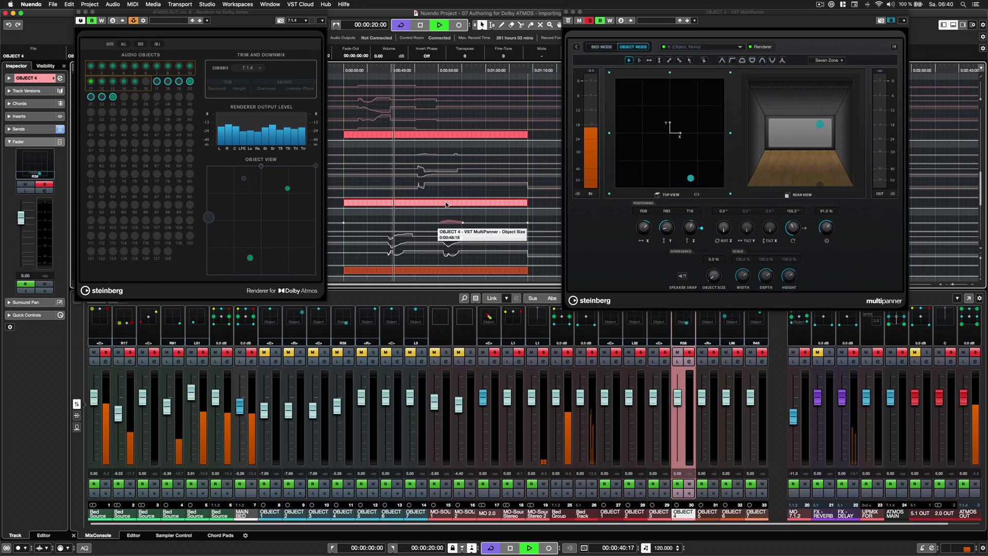
pyautogui.click(449, 151)
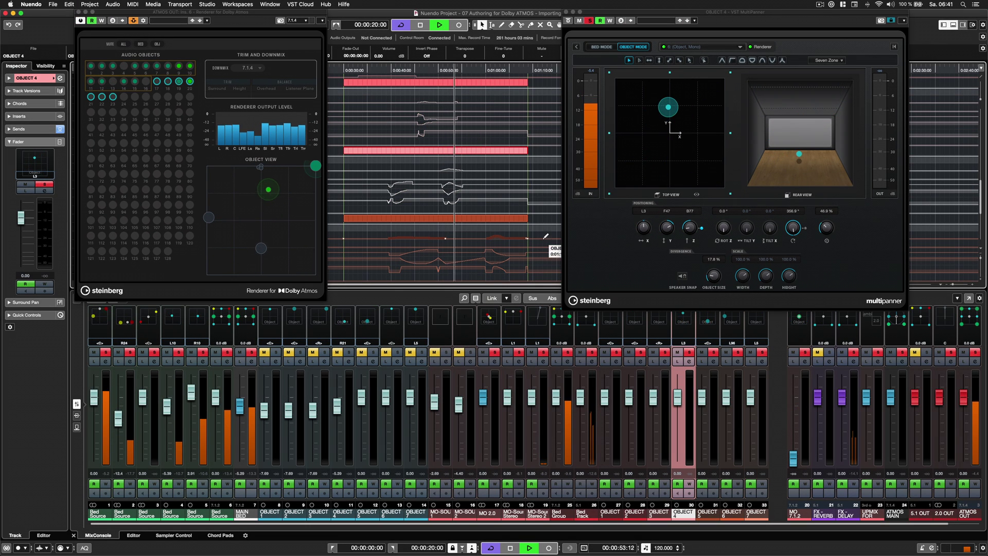
pyautogui.press('Down')
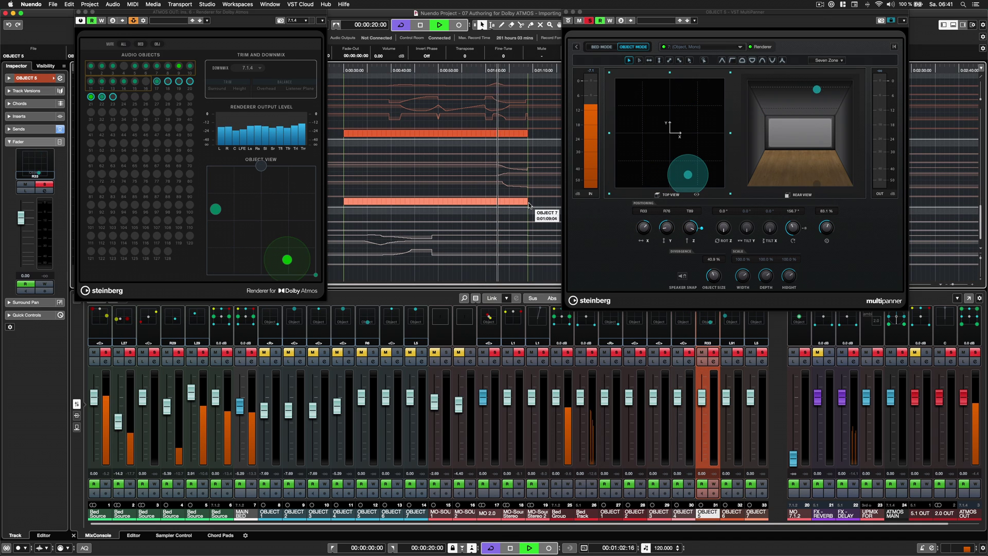